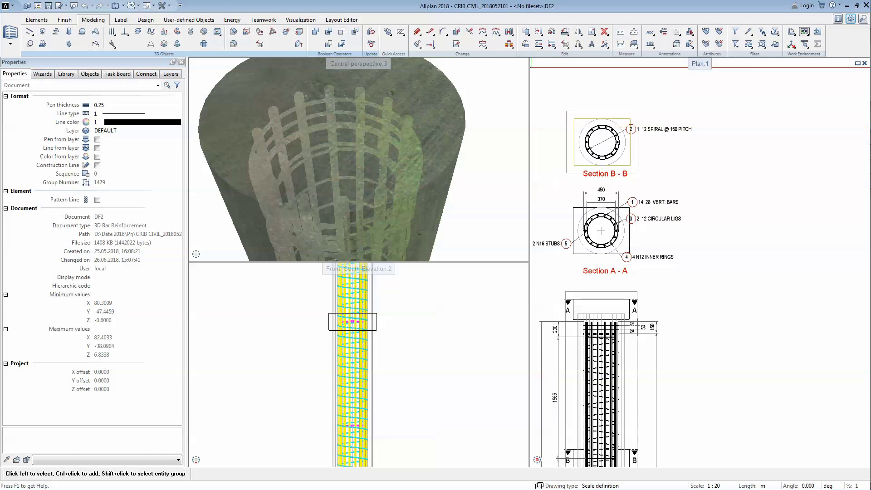
Convert the Section B-B spiral reinforcement to 3D solids in drawing file 6 '3d'
click(510, 31)
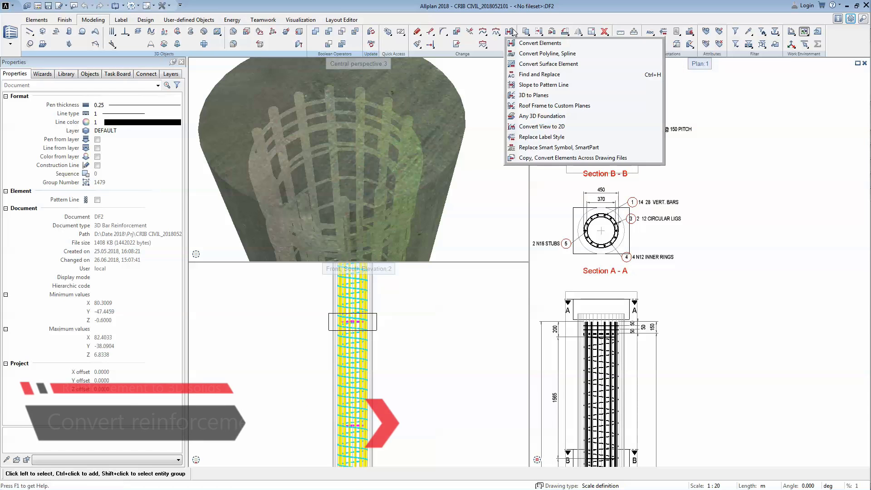
click(539, 158)
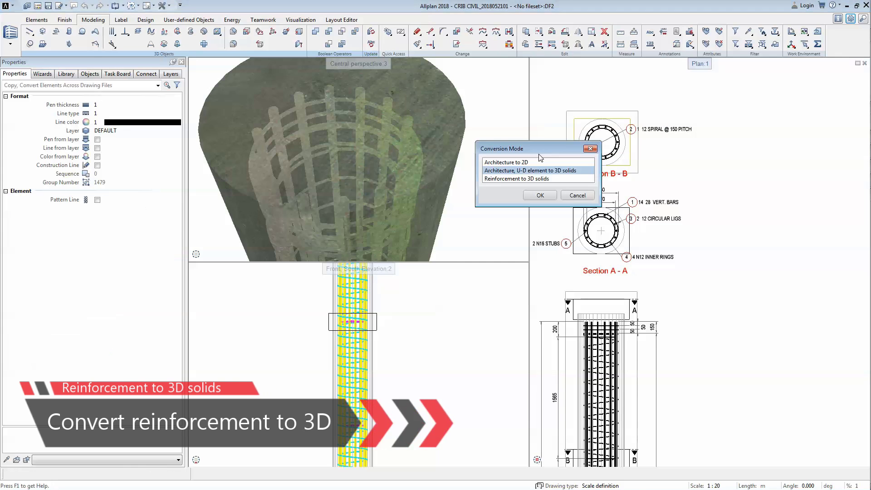
double_click(529, 178)
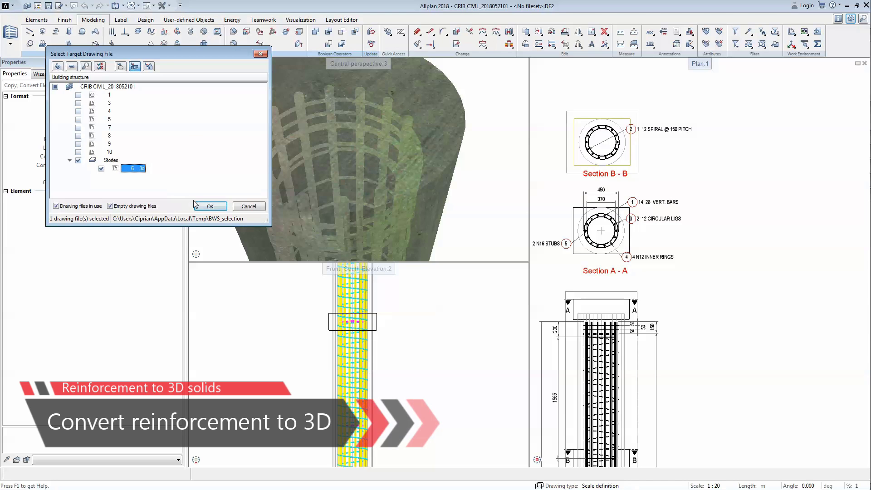
click(210, 206)
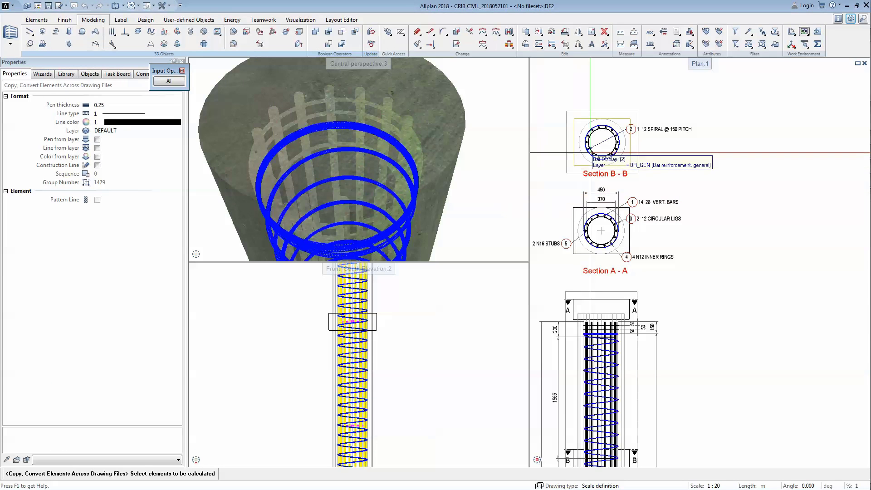
drag(553, 100, 643, 168)
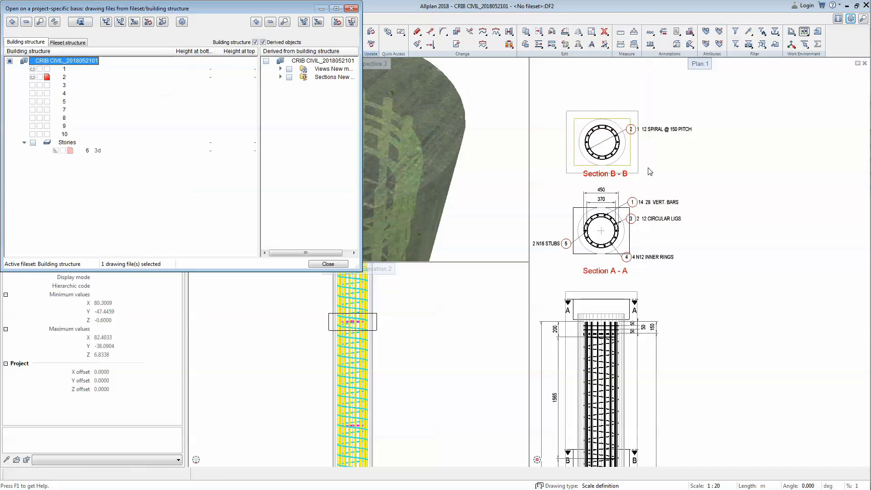
Open drawing file 6 '3d' and orbit the perspective view to inspect the converted cage
double_click(91, 151)
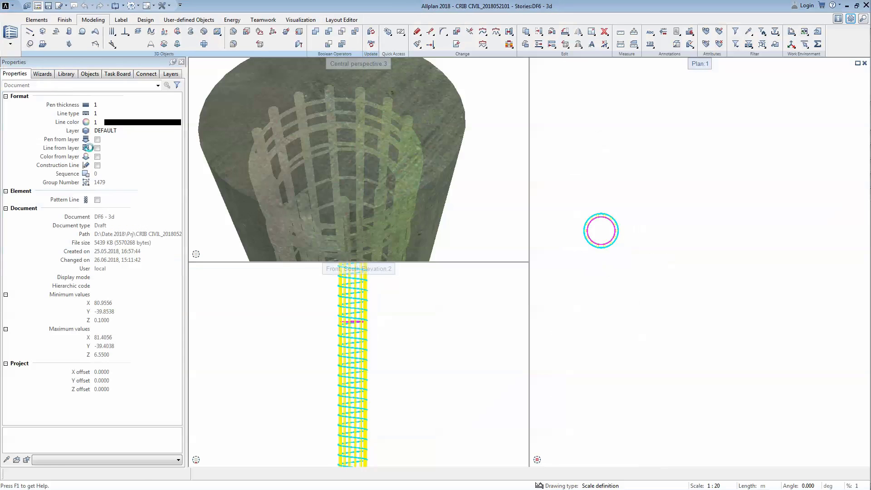
drag(282, 143, 304, 204)
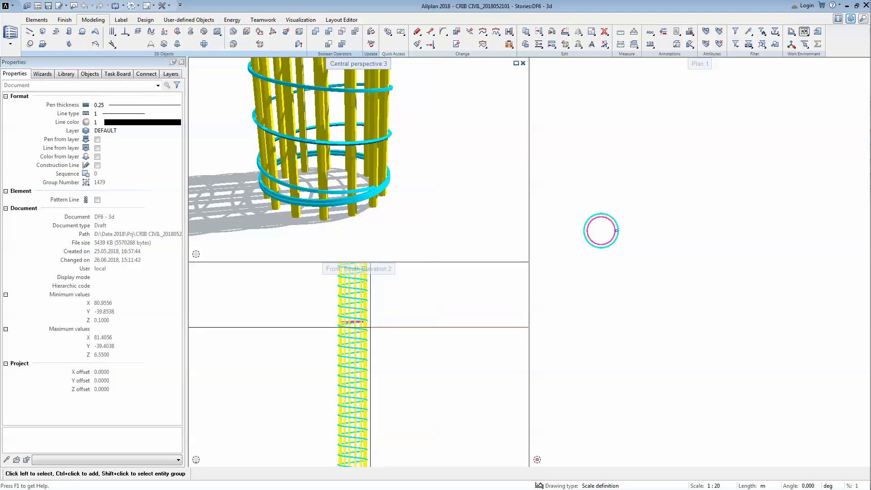
scroll(382, 316, up, 6)
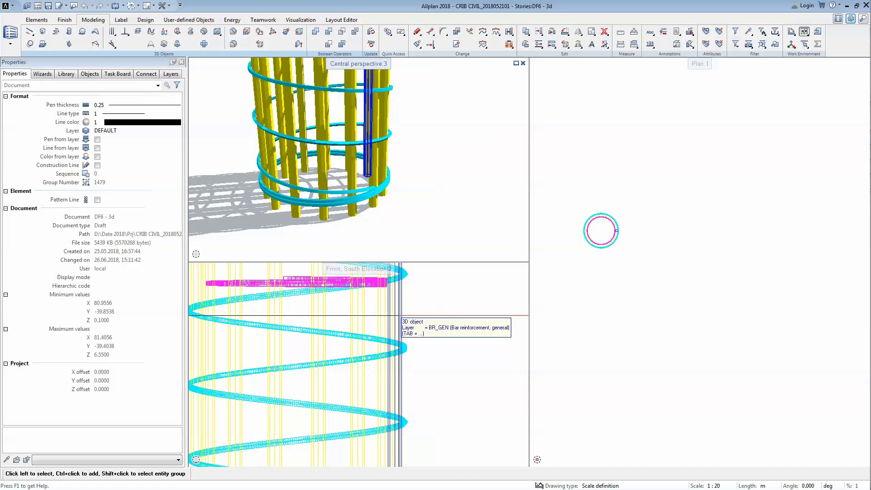
scroll(399, 317, down, 6)
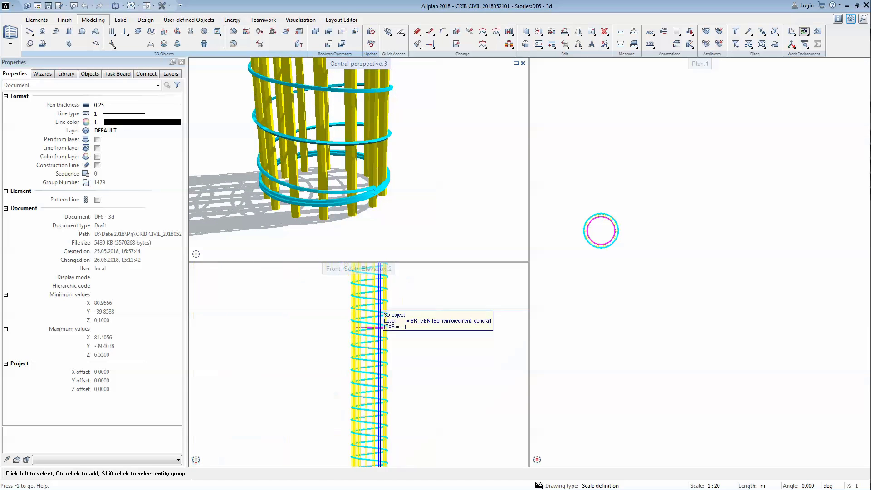
scroll(349, 237, down, 4)
drag(350, 238, 349, 240)
scroll(344, 237, down, 4)
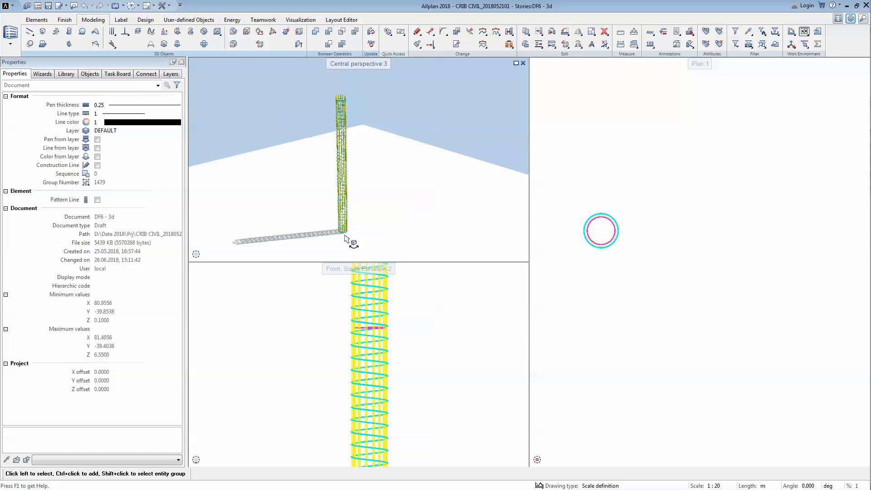
Export the model from Allplan as SCIA Engineer data
click(13, 6)
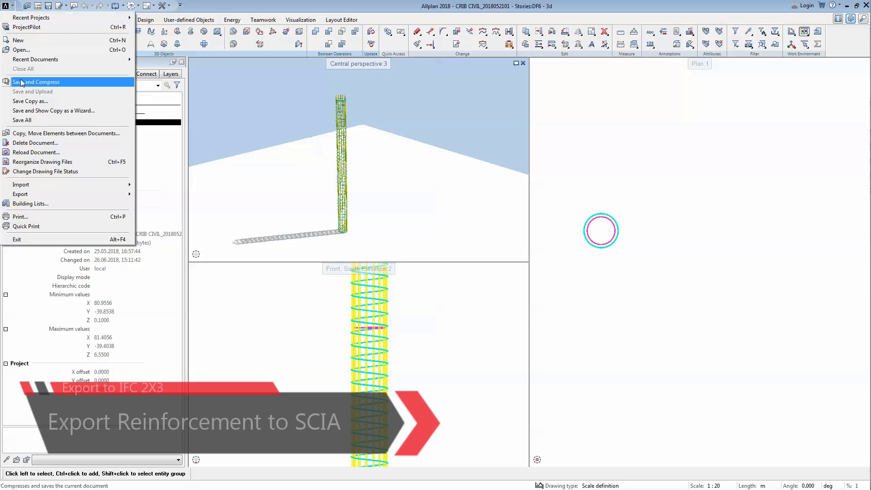
mouse_move(59, 193)
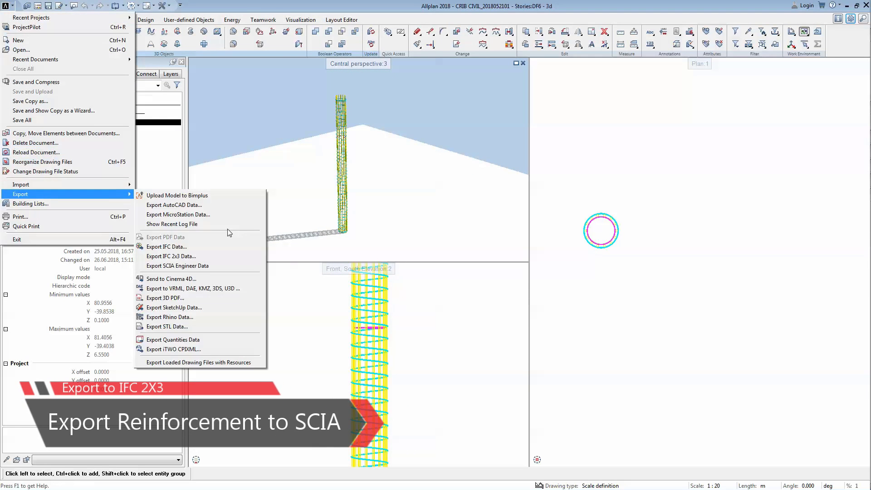
click(242, 268)
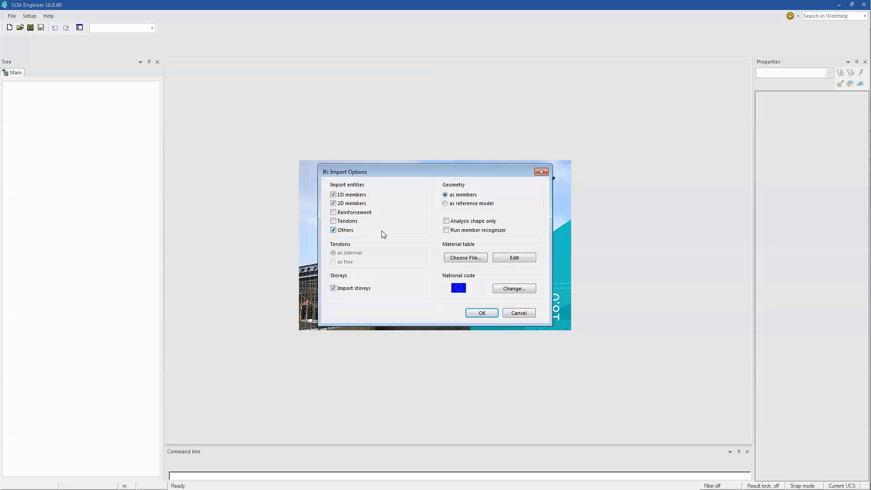
Accept the IFC import with 1D members, 2D members and Others, but no storeys
click(478, 312)
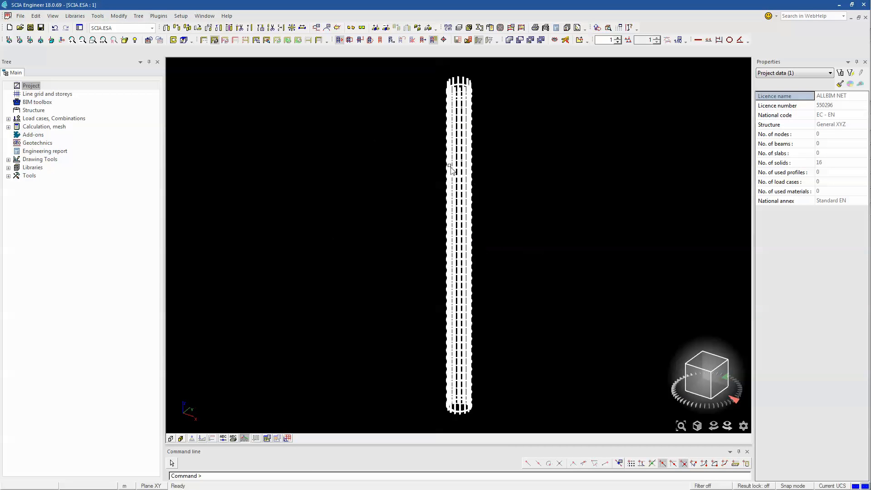
Convert the 14 straight bar solids into circular column members using automatic recognition
scroll(470, 92, up, 5)
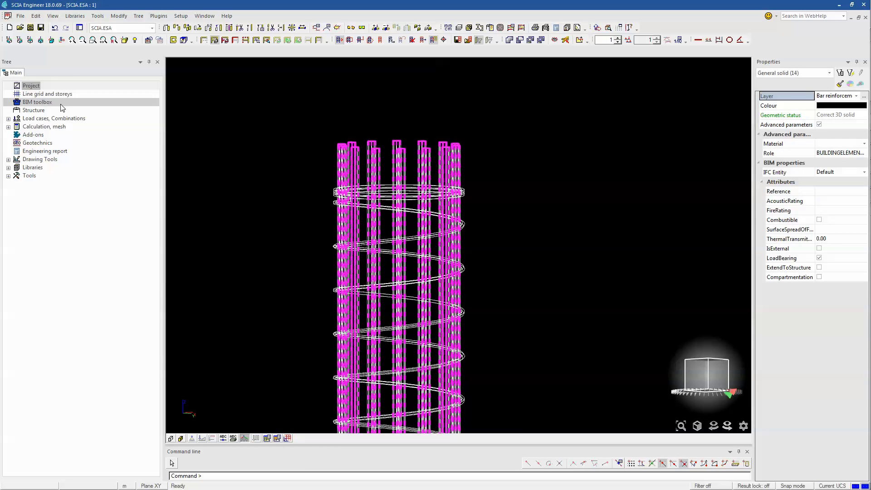
double_click(37, 102)
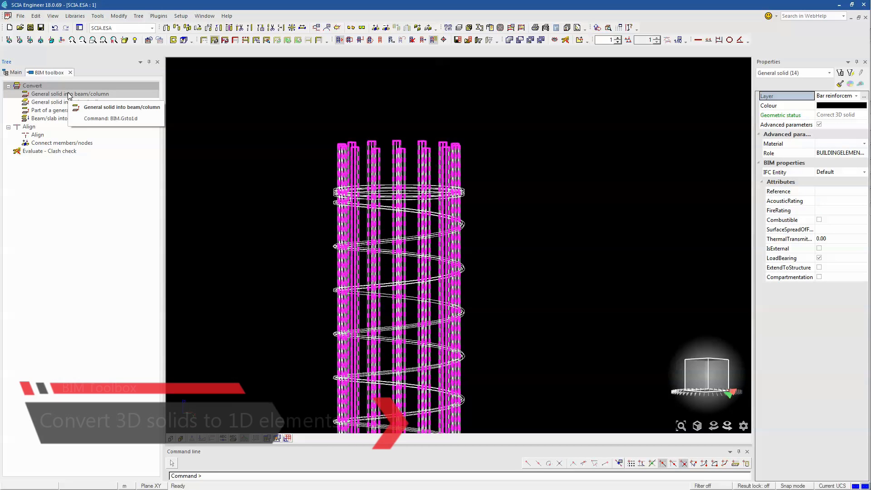
double_click(57, 94)
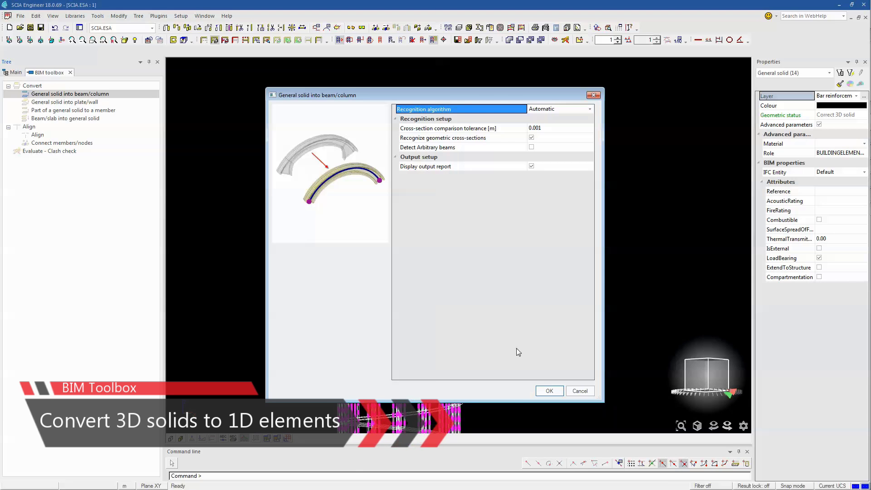
click(549, 391)
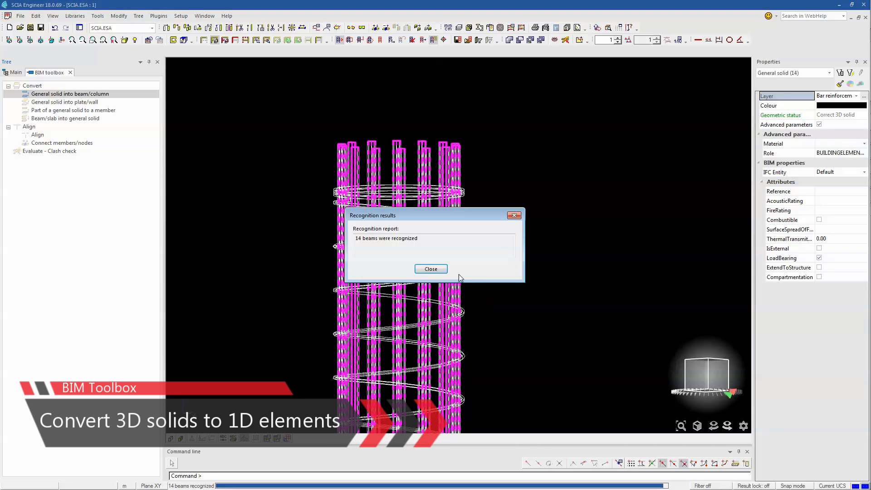
click(430, 269)
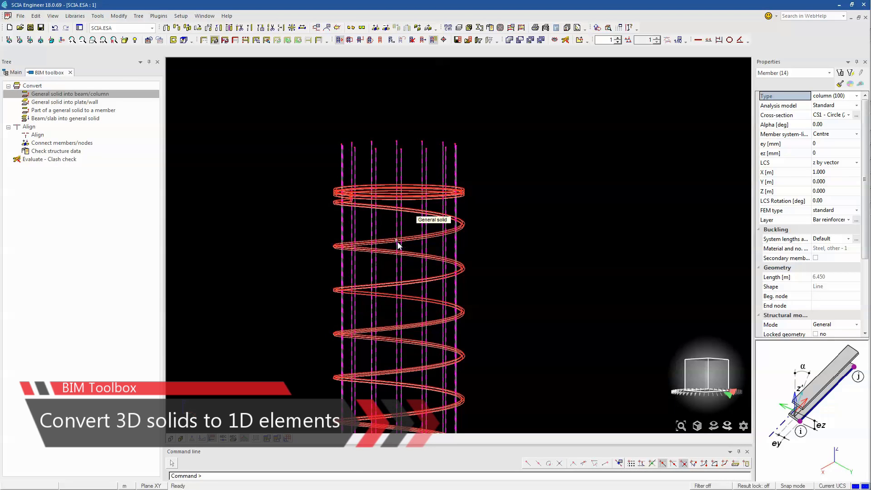
ctrl+right_drag(393, 247, 395, 259)
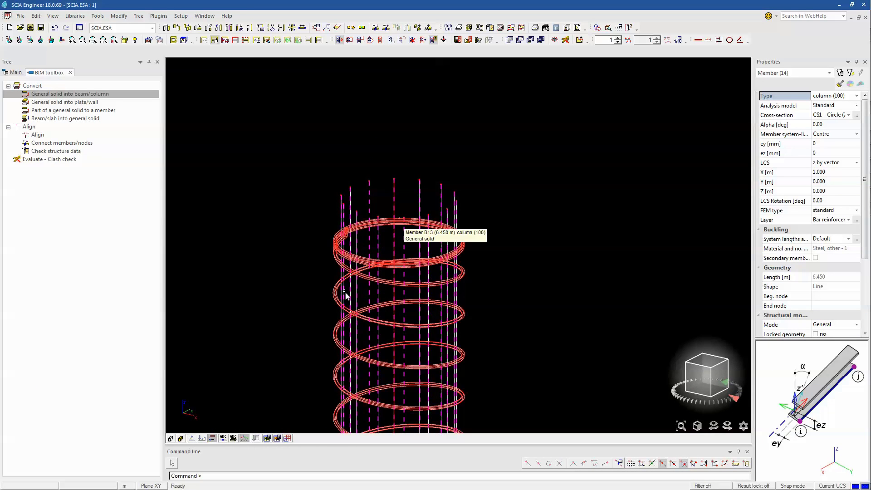
click(856, 125)
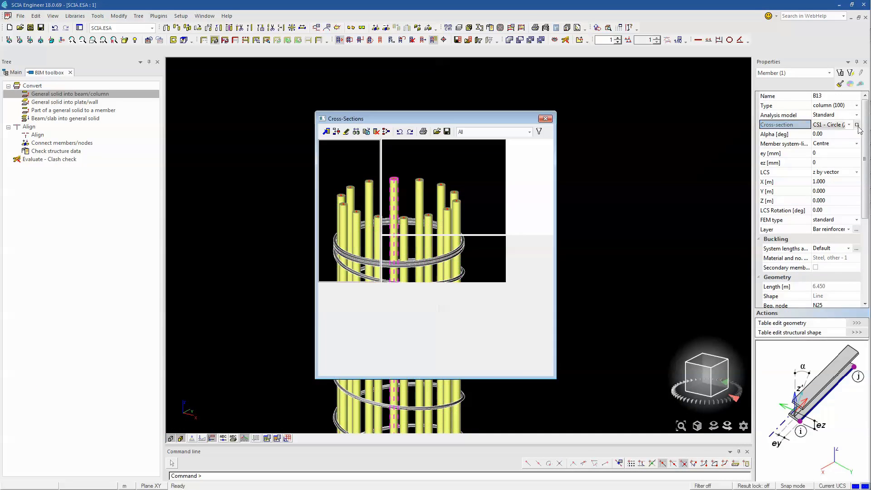
mouse_move(549, 155)
mouse_down()
mouse_move(550, 225)
mouse_move(549, 155)
mouse_up()
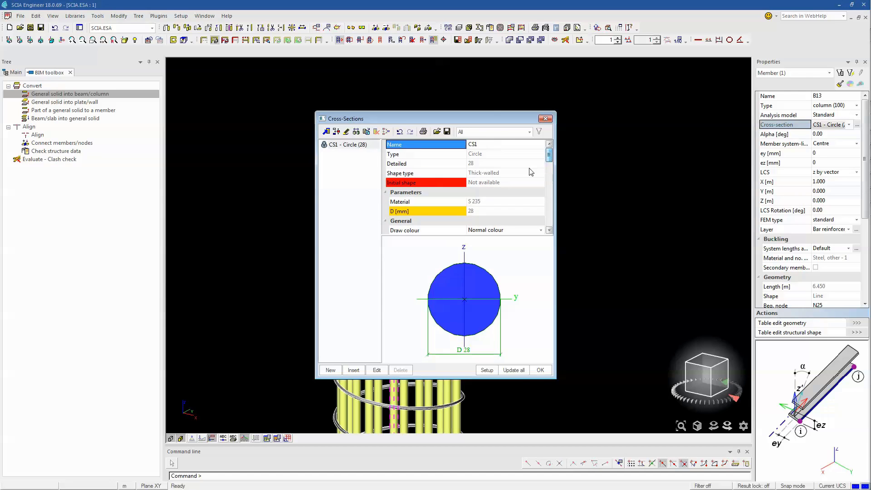
click(541, 370)
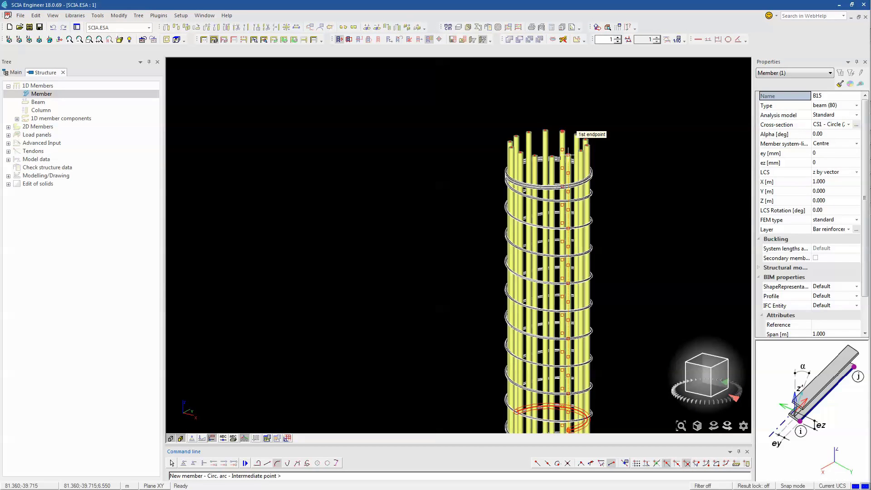
Finish the ring arc between the bars and give it the stiffening ring cross-section
click(568, 154)
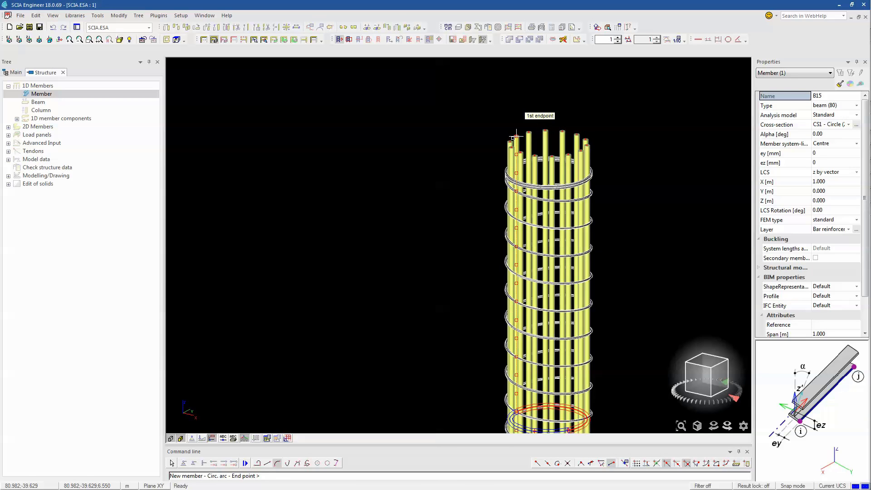
click(515, 136)
key(Escape)
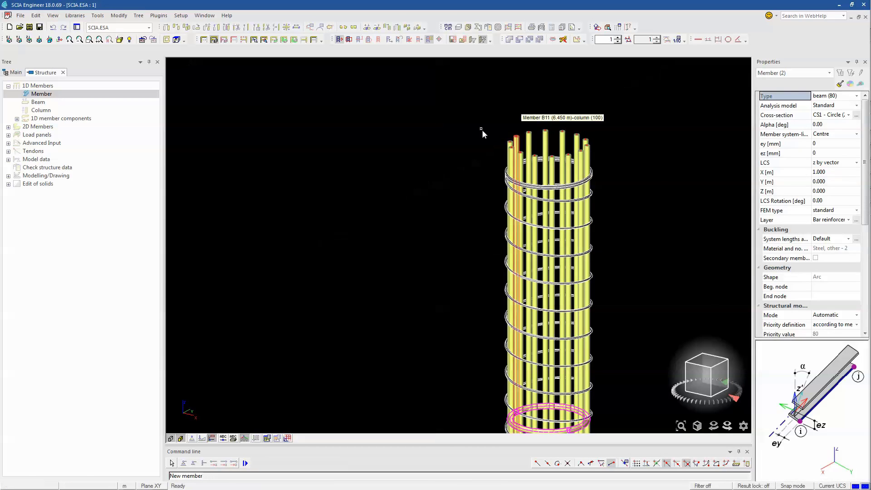
click(828, 115)
click(830, 129)
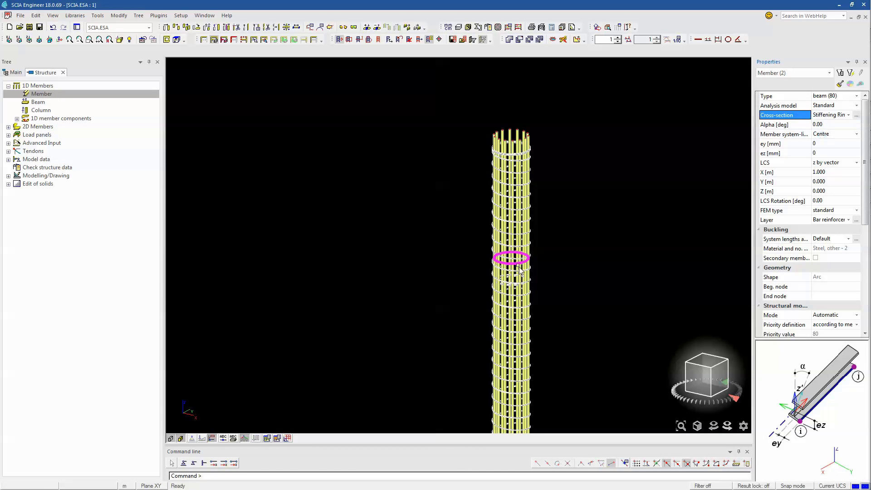
Orbit to see the ring side-on and select both ring halves
scroll(517, 262, up, 5)
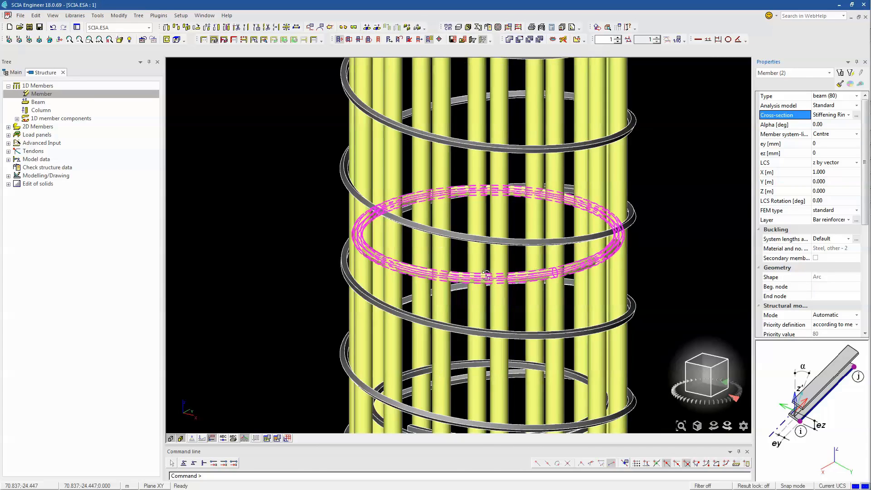
ctrl+right_drag(517, 262, 480, 254)
key(Escape)
scroll(448, 271, down, 3)
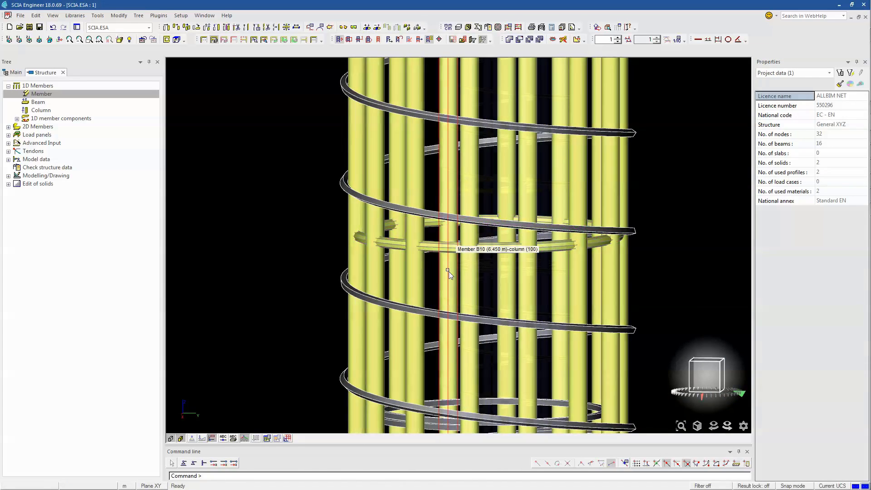
scroll(481, 190, up, 3)
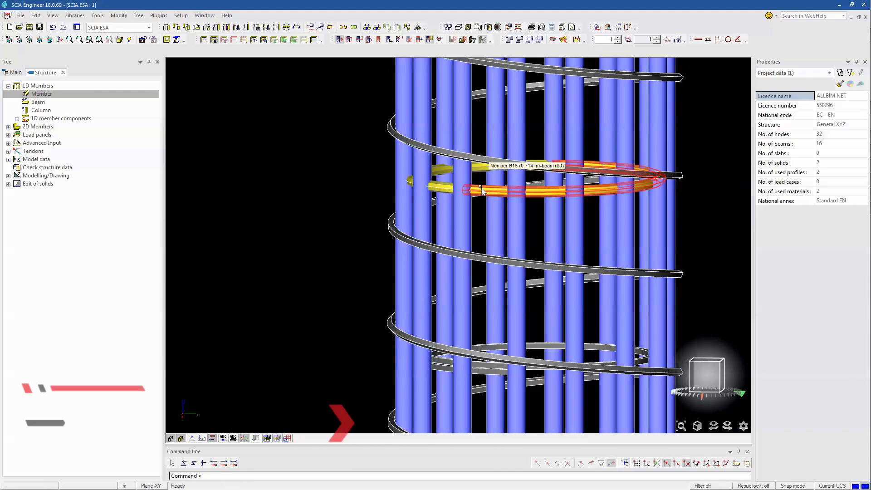
click(481, 179)
click(405, 167)
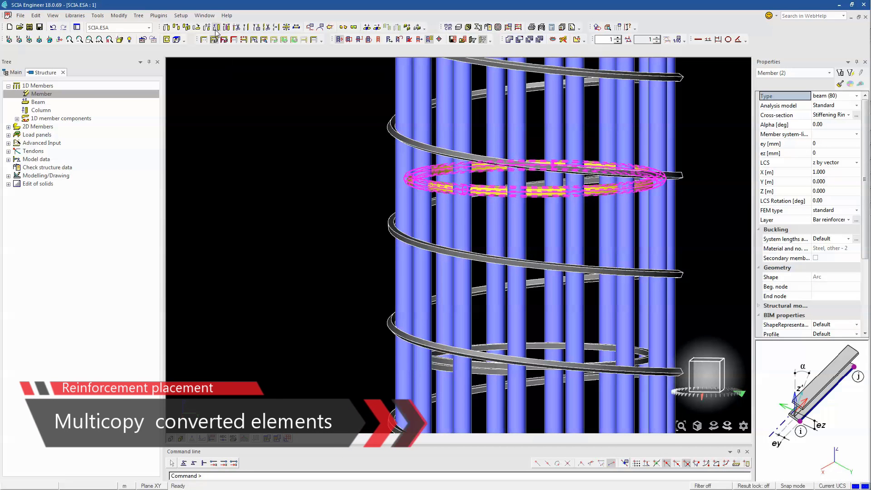
Multicopy the ring 3 times along the cage with a numerically entered vertical spacing
click(186, 27)
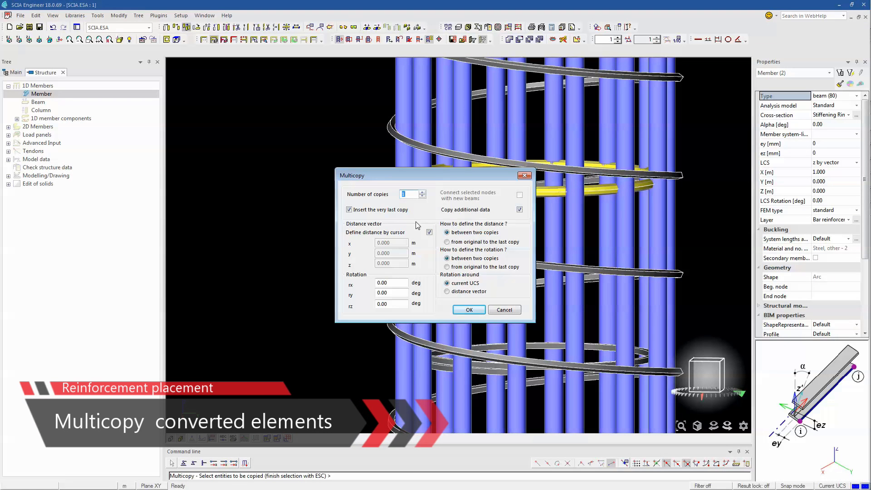
key(BackSpace)
text(3)
click(429, 232)
click(379, 263)
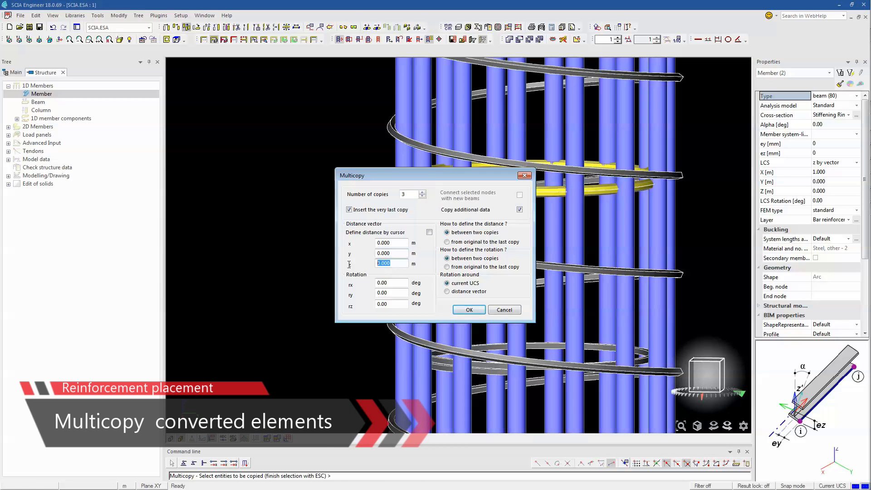
key(Return)
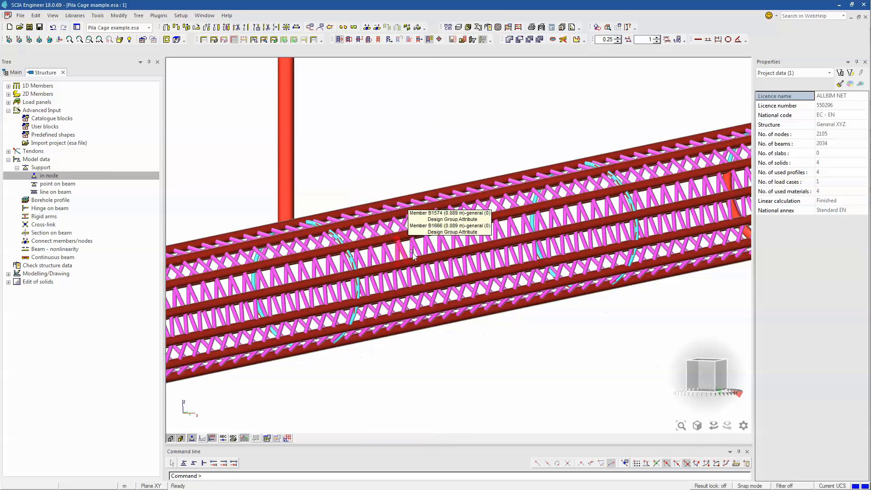
Pan and rotate around the cage, selecting a cross-link to inspect it
middle_drag(404, 245, 468, 235)
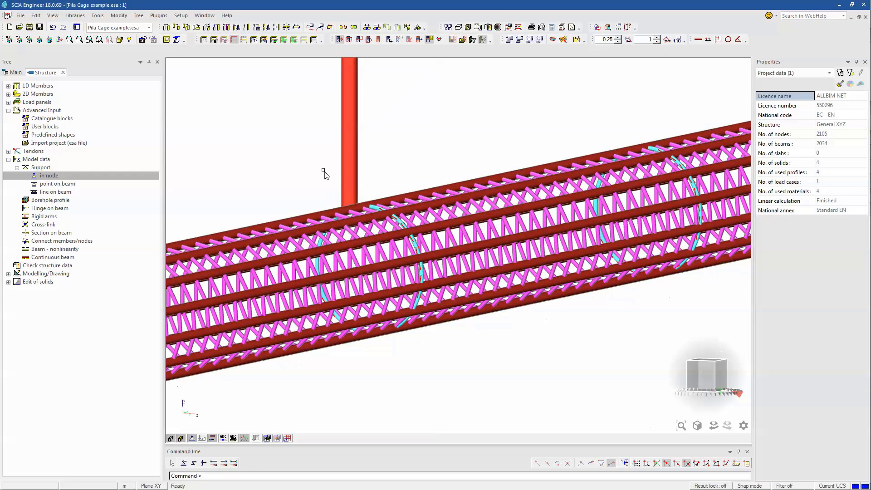
click(366, 217)
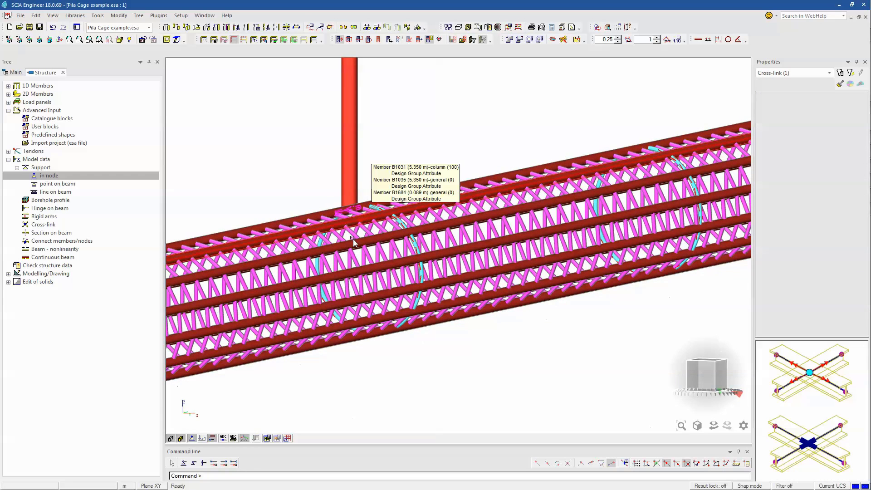
ctrl+right_drag(361, 241, 321, 257)
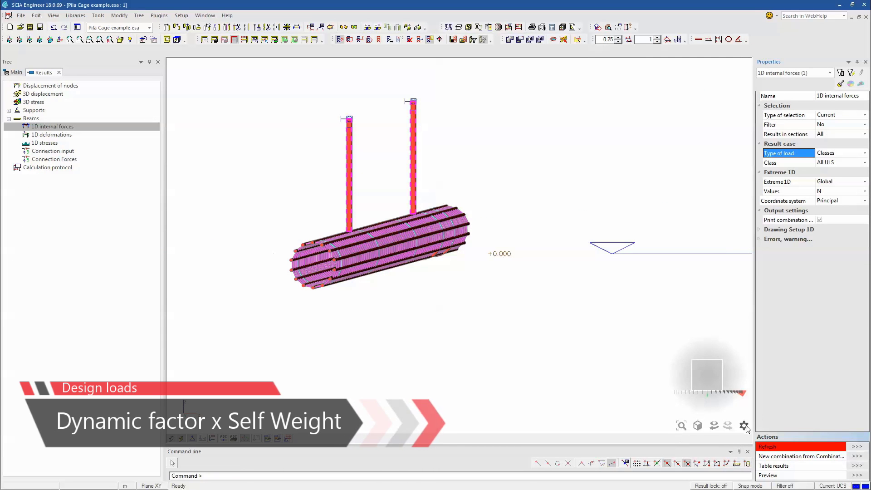
Refresh the lifting-bar axial force diagrams, reduce their scale from 0.5 to 0.25, and orbit the view
click(767, 446)
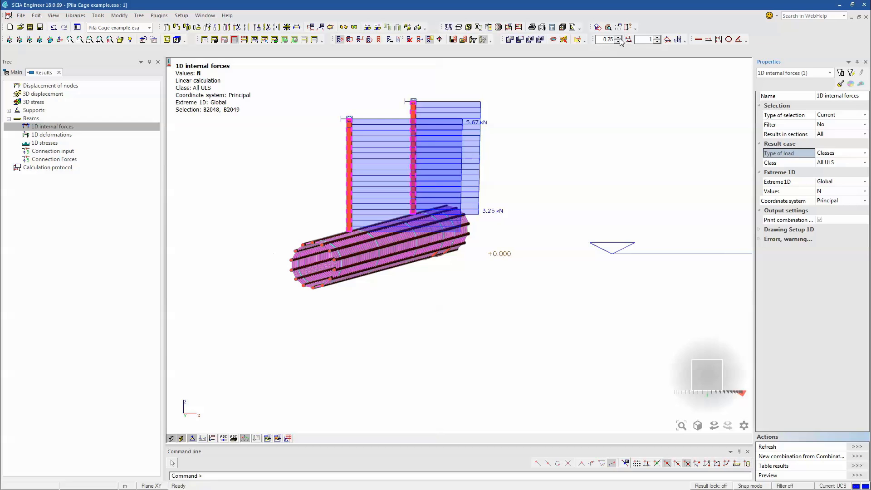
click(657, 41)
ctrl+right_drag(537, 118, 530, 121)
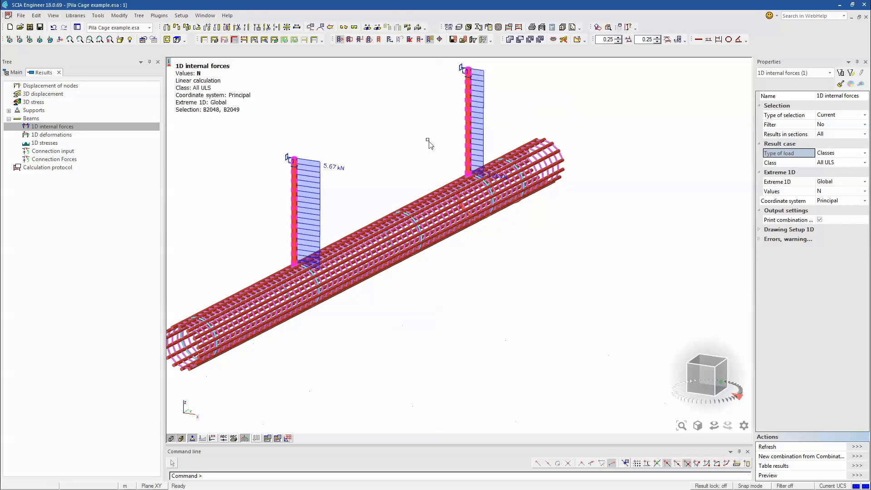
ctrl+right_drag(446, 161, 445, 158)
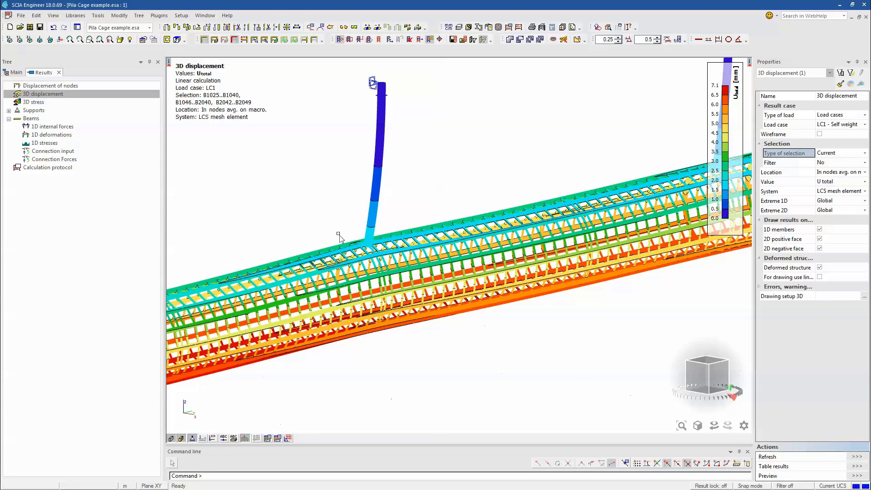
Zoom into the displacement and shear stress results, pan the view, then close the results
scroll(334, 234, up, 2)
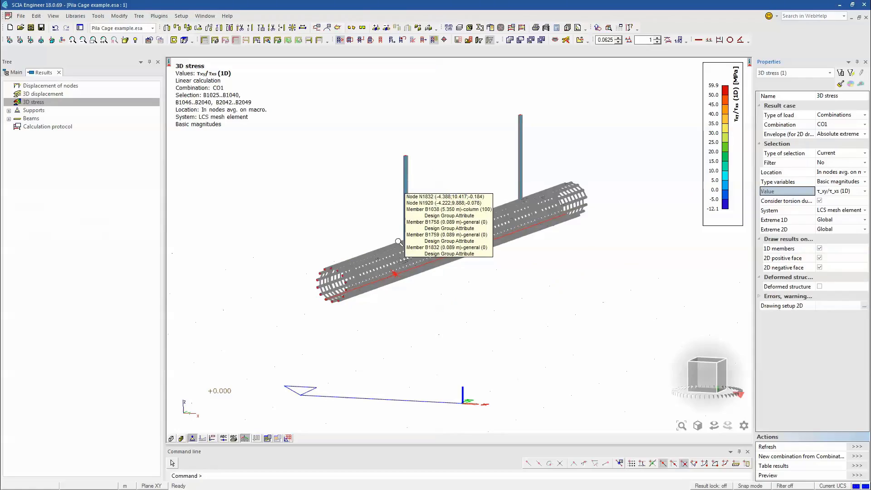
scroll(419, 231, up, 5)
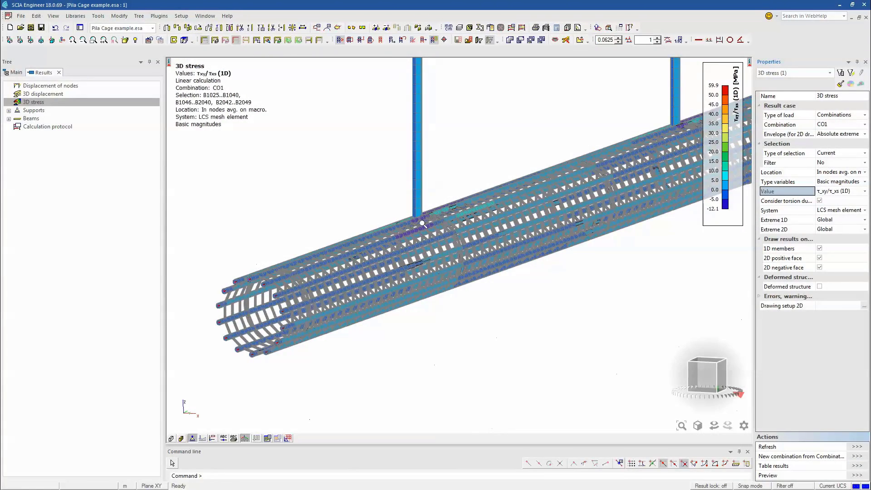
scroll(418, 230, up, 5)
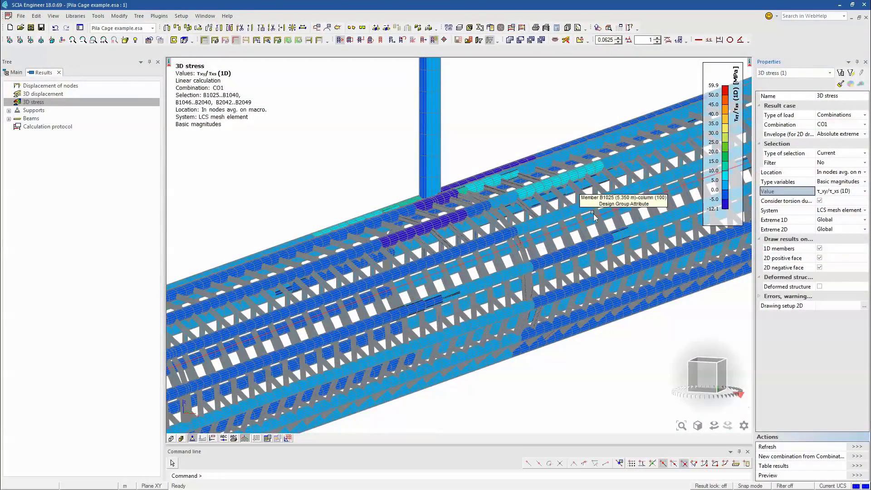
middle_drag(465, 234, 452, 227)
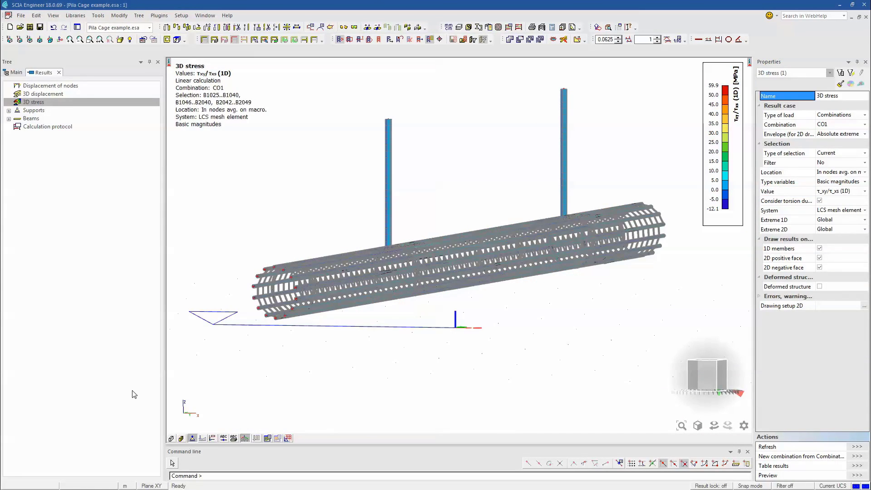
click(58, 72)
Show the beam ULS steel check with Overall check values and Detailed output, then launch Autodesign
click(100, 184)
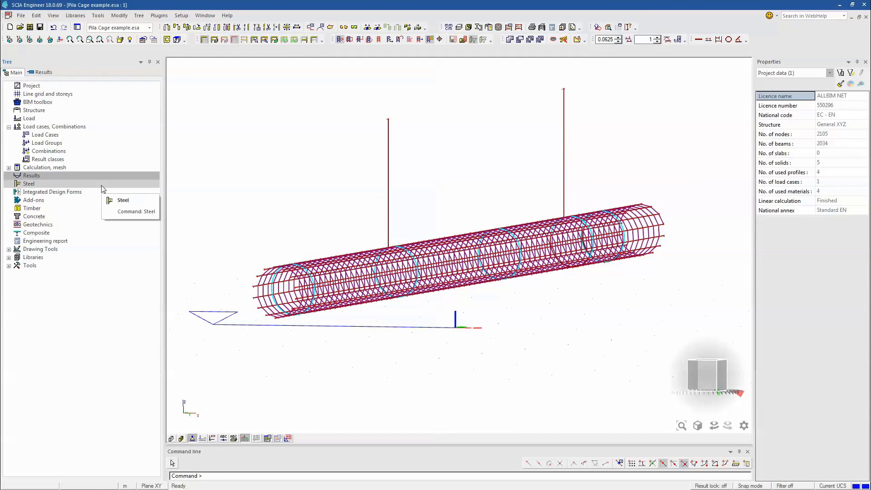
double_click(31, 85)
double_click(82, 126)
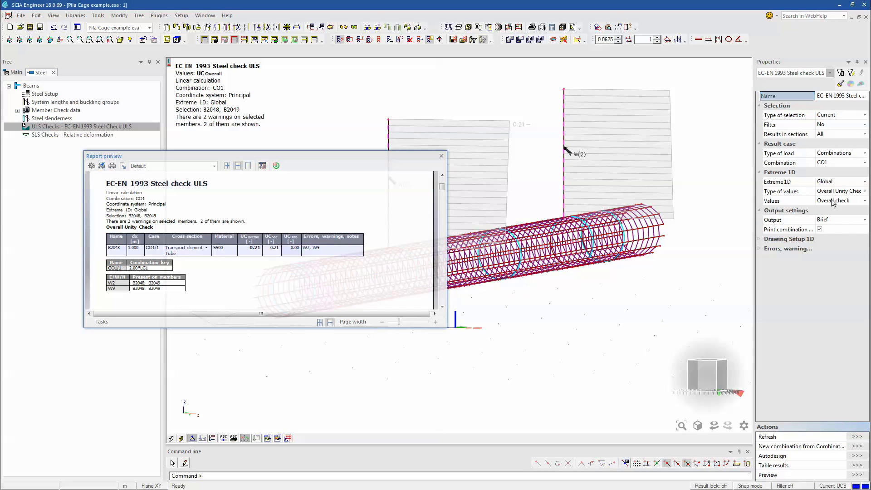
click(833, 201)
click(833, 209)
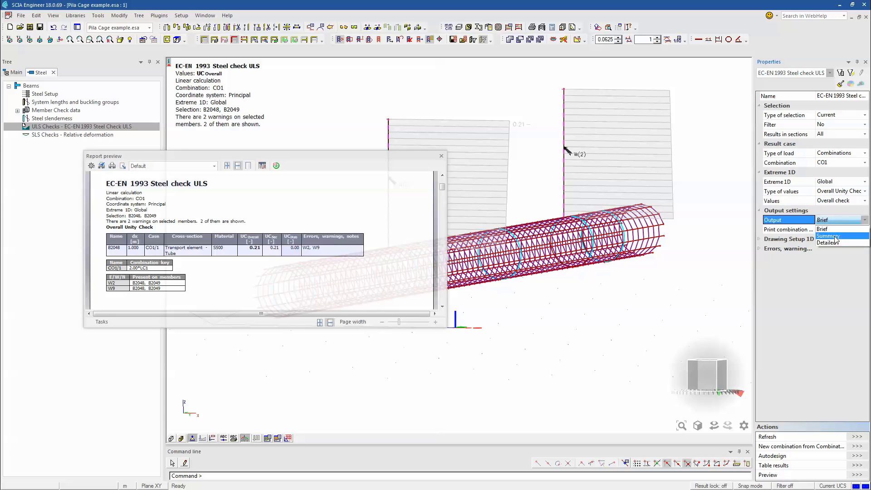
click(771, 436)
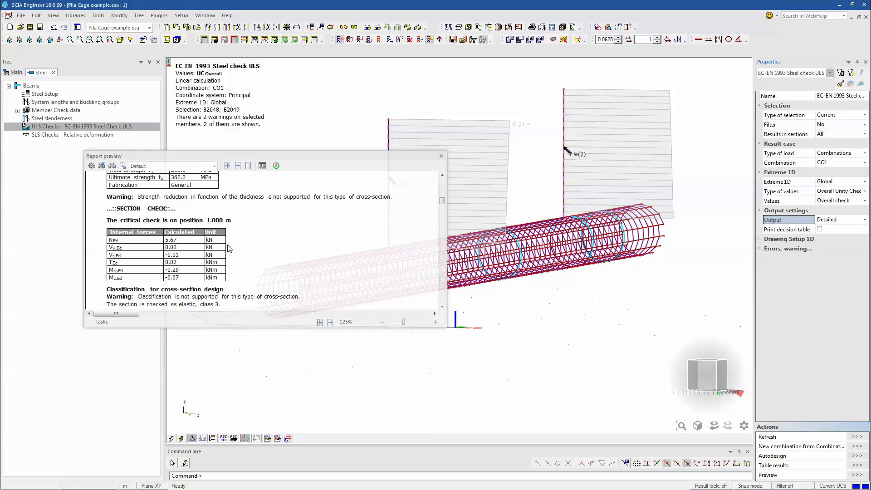
scroll(229, 248, down, 15)
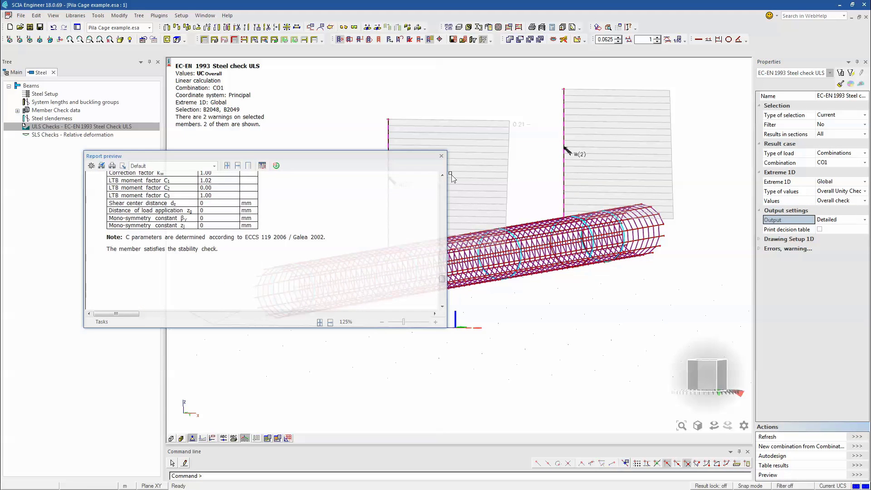
click(365, 223)
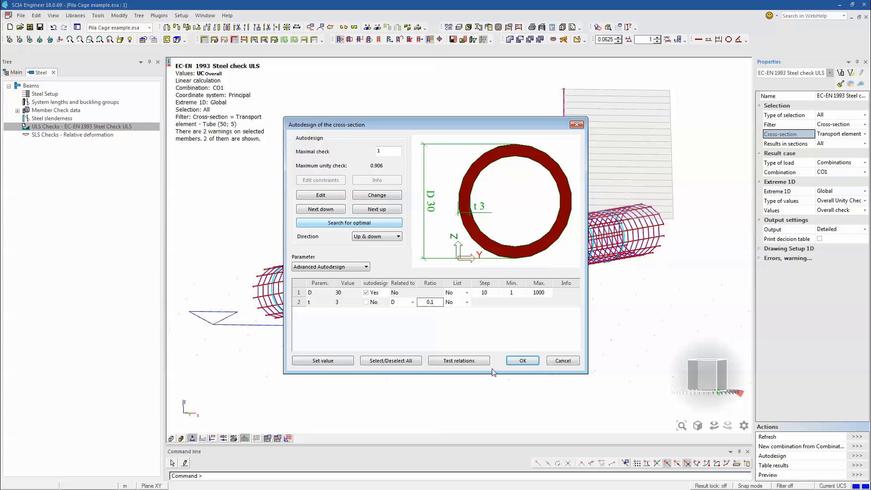
Accept the optimised Tube (30; 3) section, review the updated unity checks, and exit the steel check
click(521, 361)
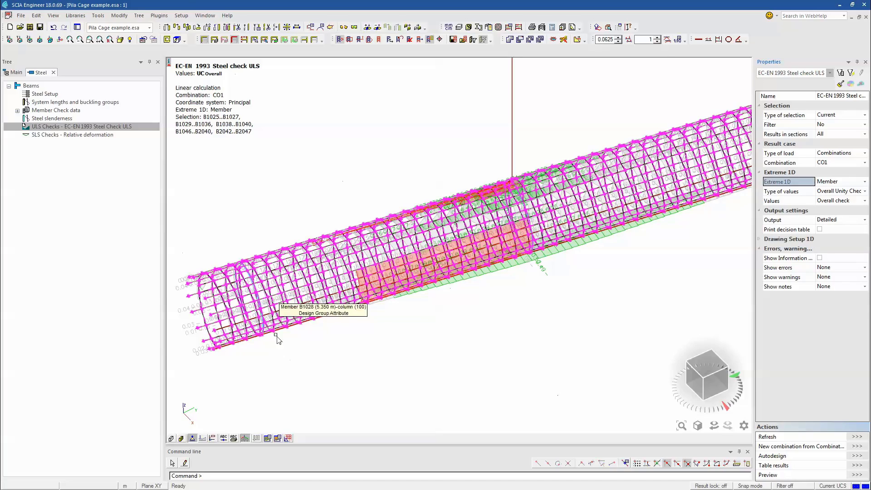
scroll(190, 350, up, 3)
middle_drag(467, 321, 560, 240)
scroll(560, 233, down, 2)
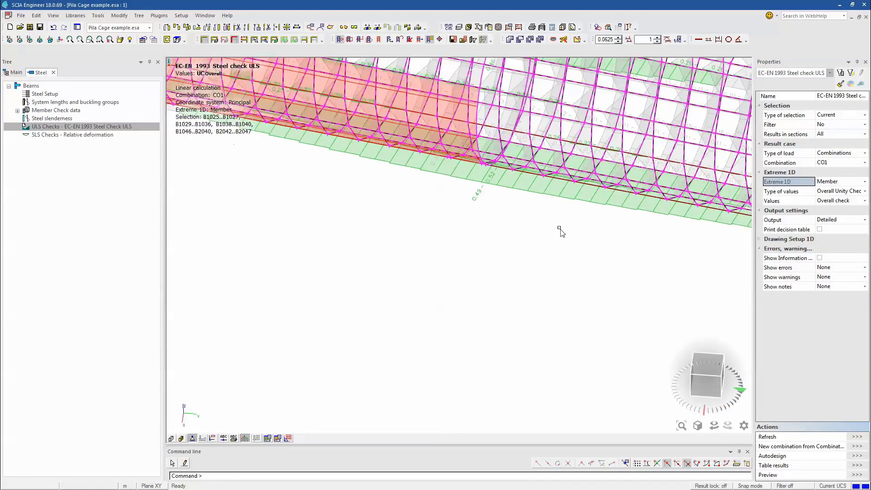
scroll(615, 236, down, 5)
key(Escape)
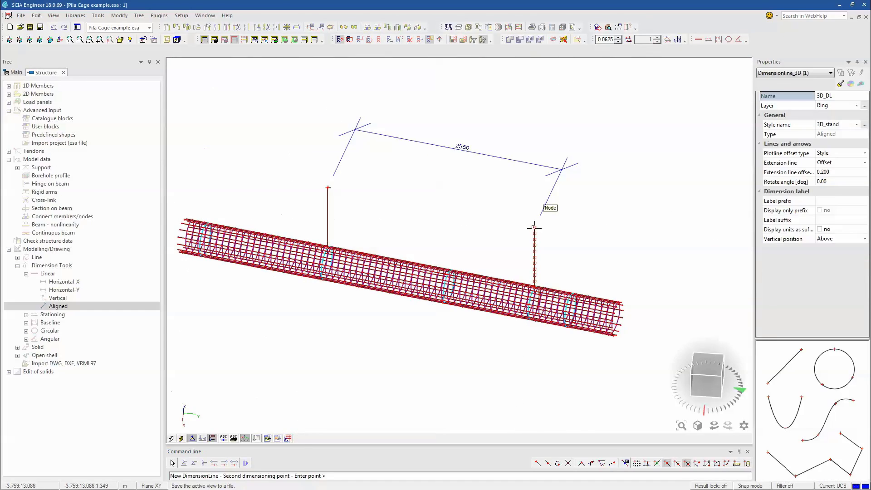
Place the 971 and final dimension points at the cage's right and left ends, then finish dimensioning
click(621, 301)
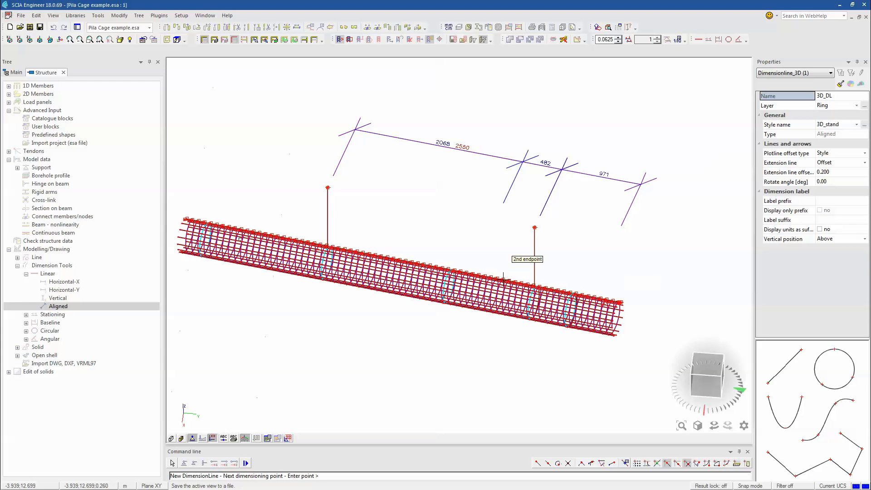
click(187, 219)
key(Escape)
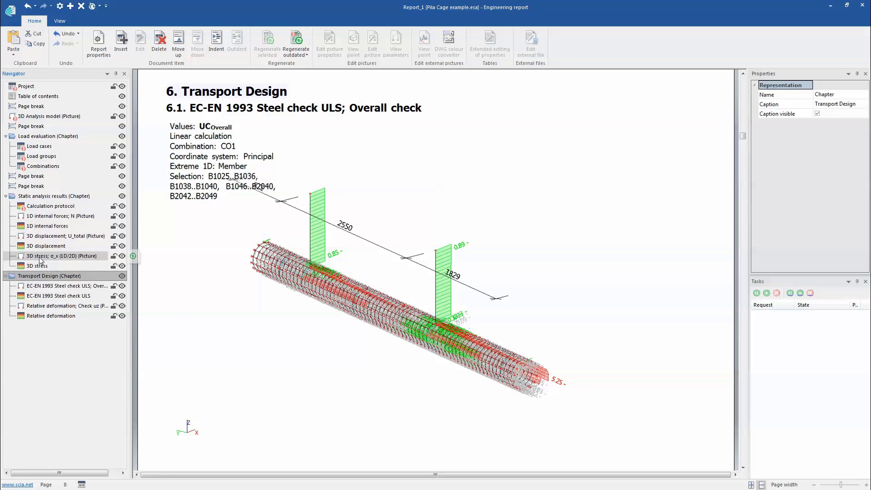
Review the Transport Design Overall check picture and scroll through the steel check tables
click(54, 286)
click(220, 248)
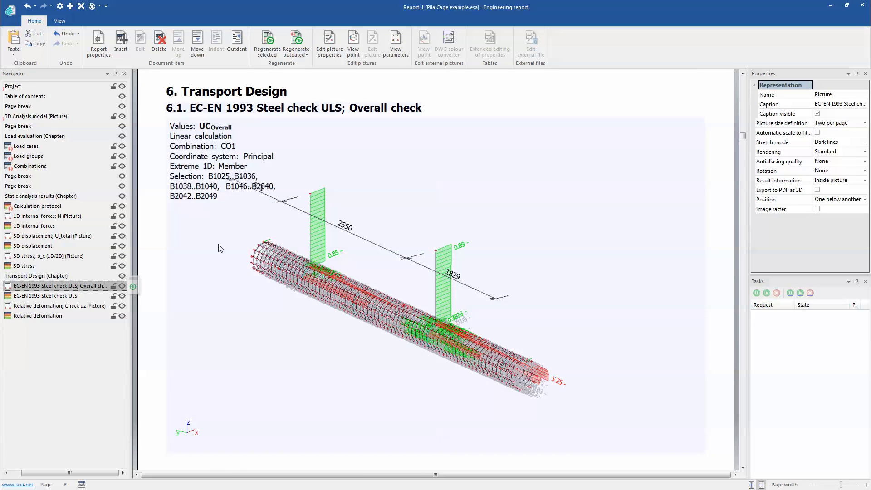
scroll(220, 248, down, 15)
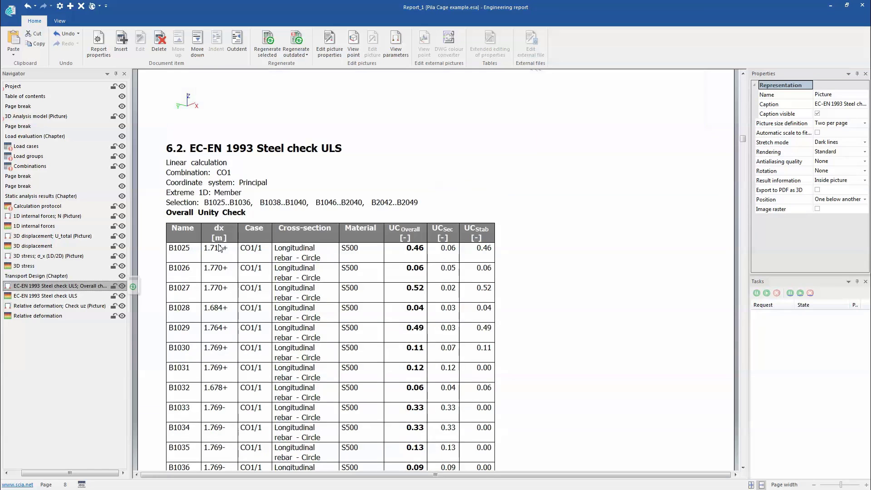
scroll(220, 248, down, 12)
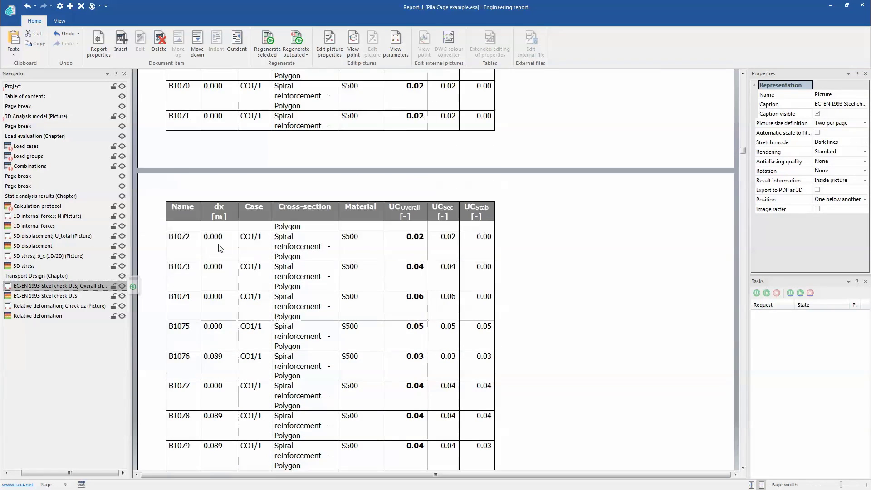
drag(110, 474, 100, 473)
click(77, 415)
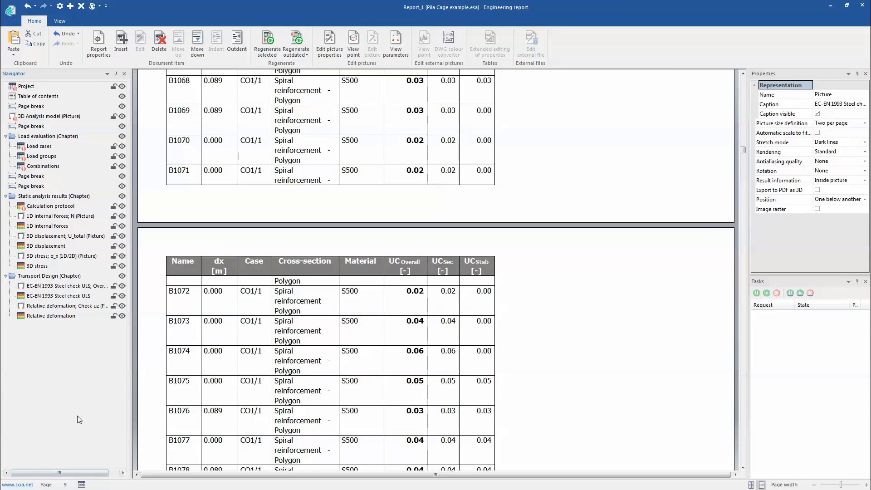
Select the EC-EN 1993 Steel check ULS table, then return to the 3D Analysis model picture
click(333, 362)
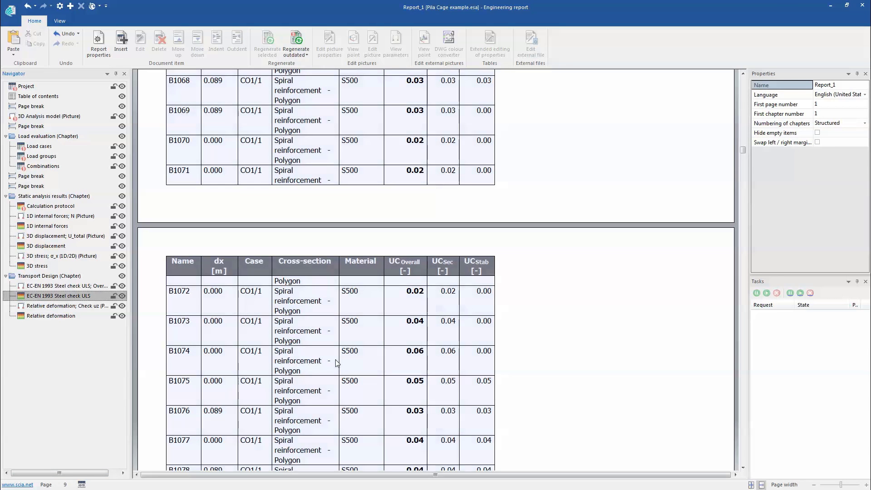
click(48, 86)
click(49, 116)
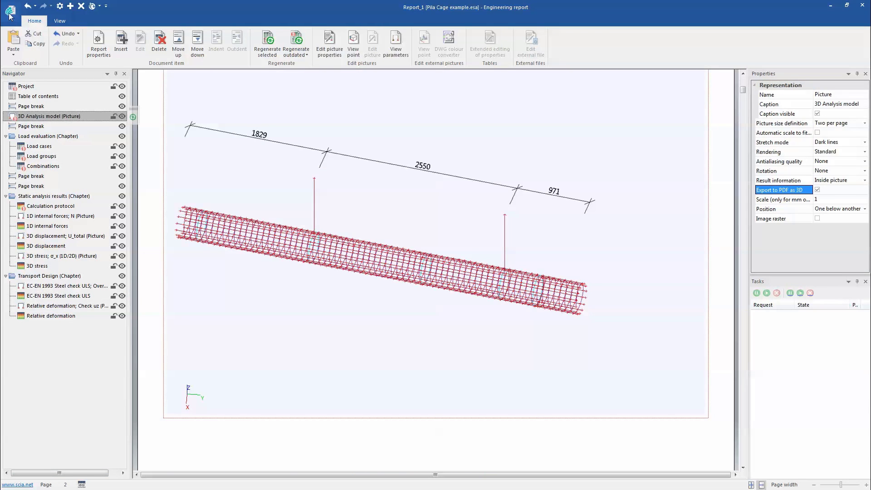
click(10, 9)
Export the report to Cage Design Report.pdf and page through it in Acrobat Reader
click(56, 58)
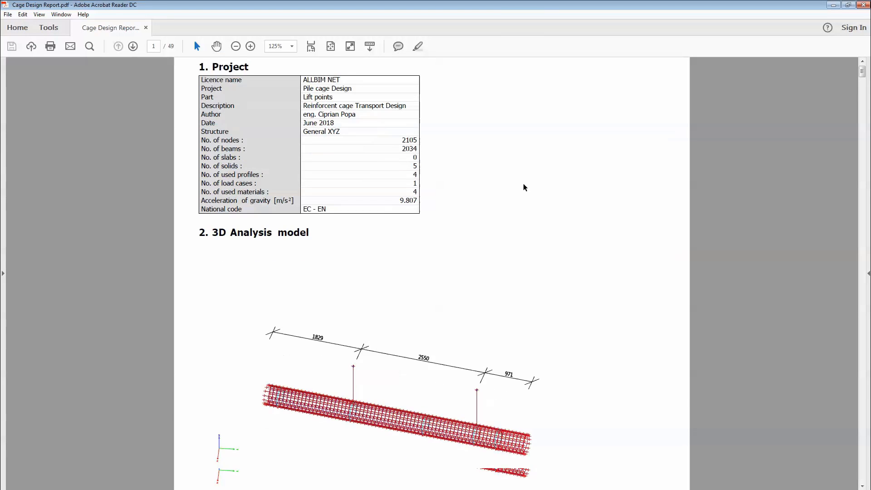
scroll(523, 185, down, 2)
drag(458, 409, 412, 402)
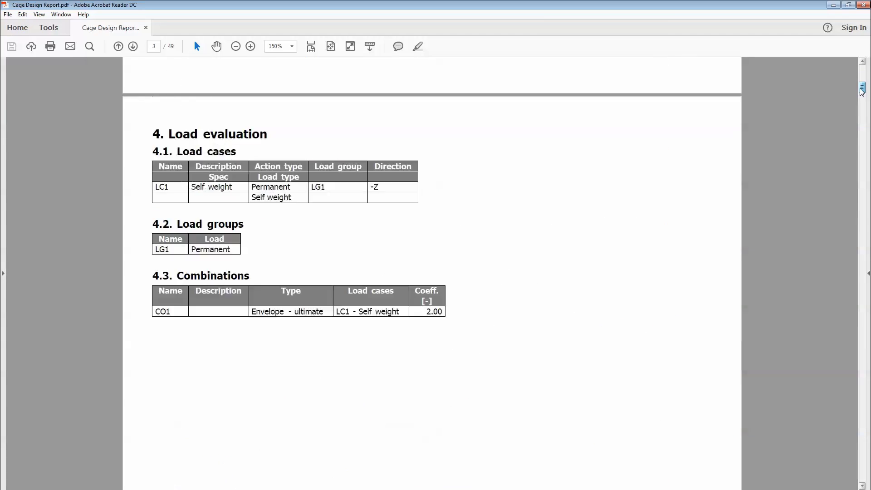
drag(861, 91, 862, 105)
ctrl+scroll(651, 221, down, 1)
scroll(643, 237, down, 10)
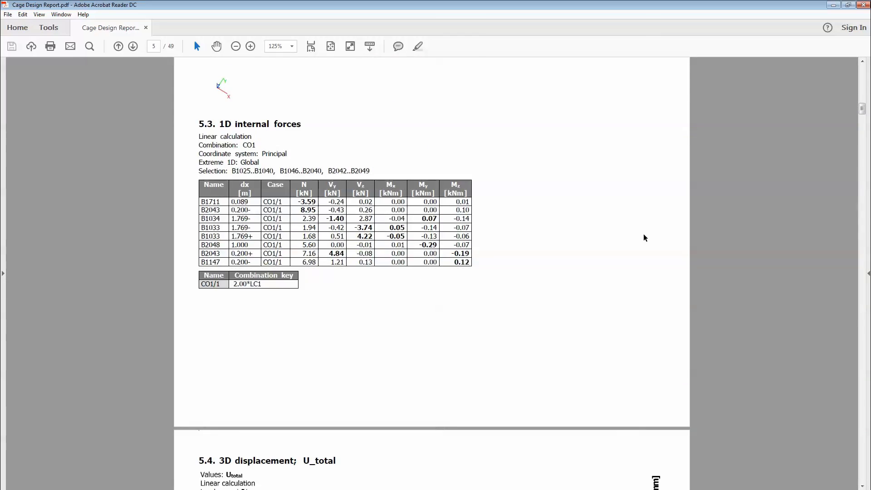
scroll(642, 238, down, 15)
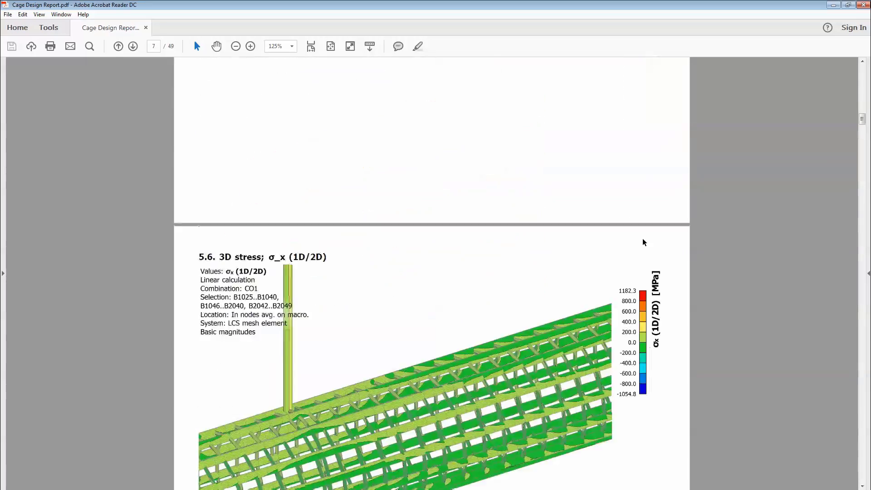
scroll(643, 240, down, 8)
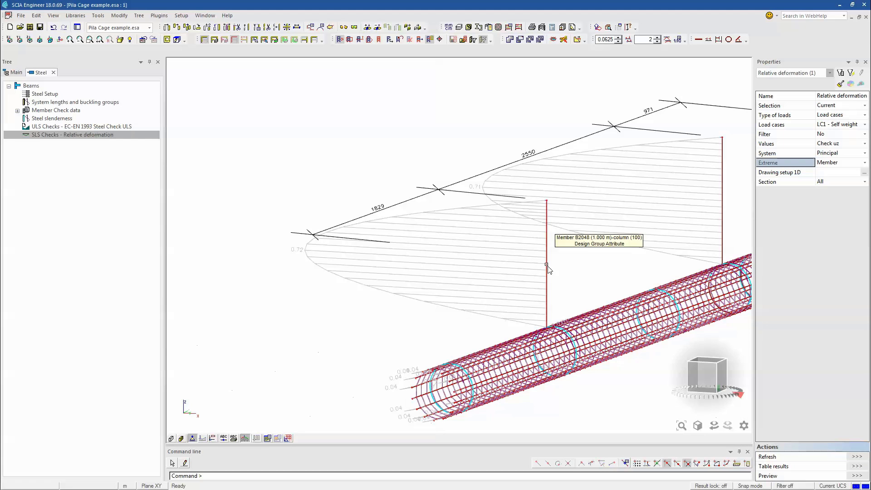
Move lifting bar B2048 from its base to a new cage position and accept the linear analysis summary
right_click(553, 318)
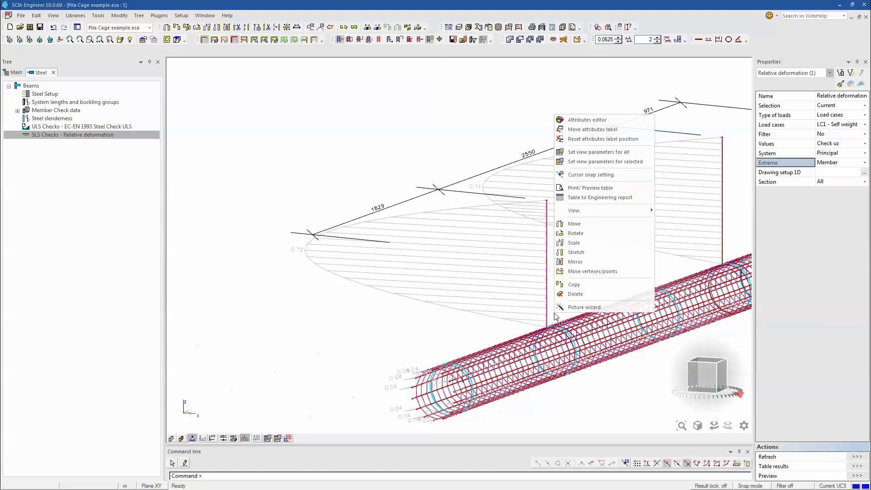
click(574, 224)
scroll(553, 327, up, 3)
scroll(554, 329, up, 2)
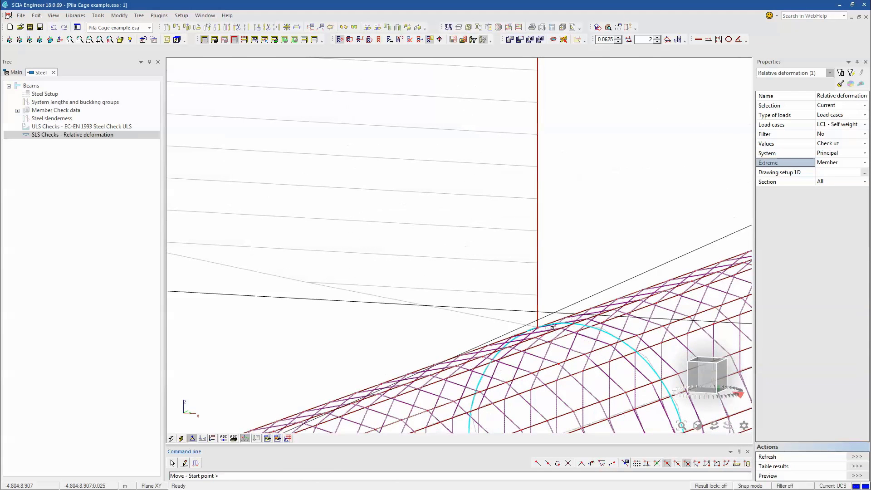
click(554, 327)
scroll(547, 323, down, 4)
scroll(547, 324, up, 5)
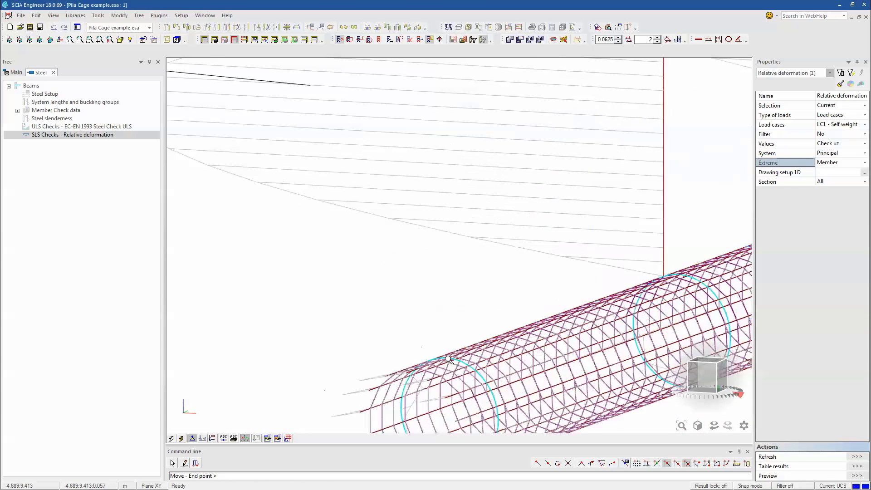
click(357, 360)
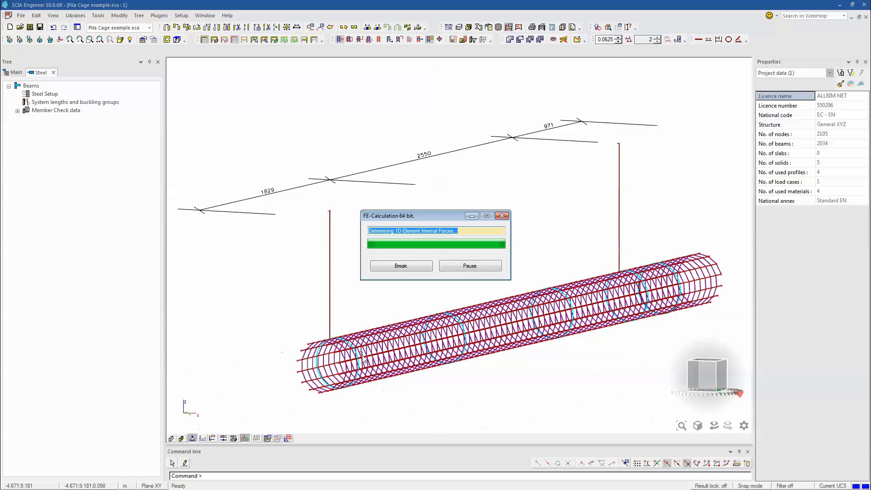
click(497, 302)
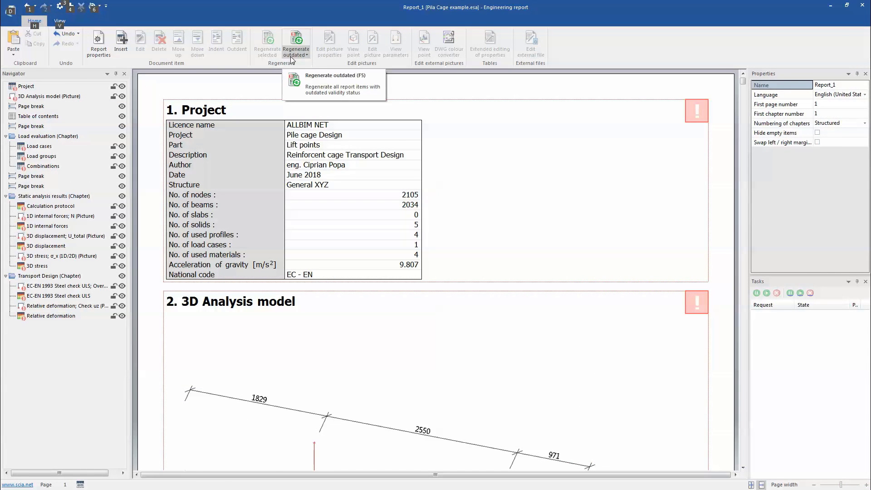
Regenerate the outdated report items and export the report as Calculation report.rtf for Word
click(293, 52)
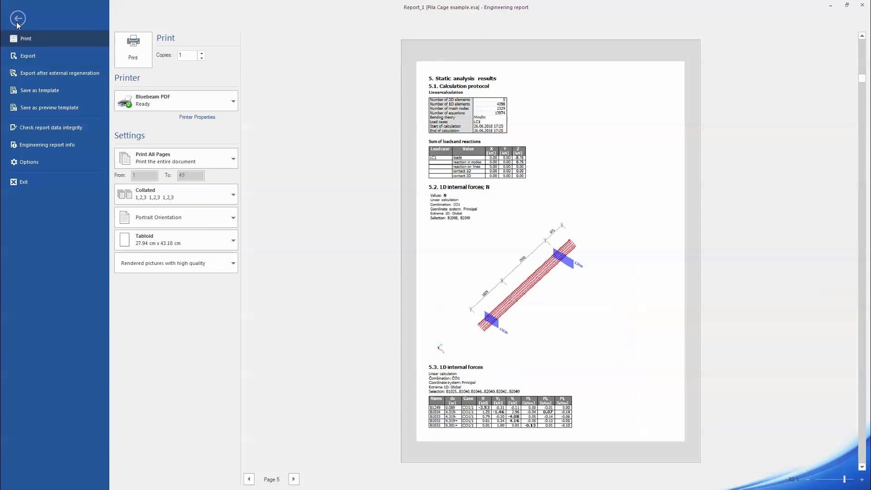
click(63, 56)
click(150, 65)
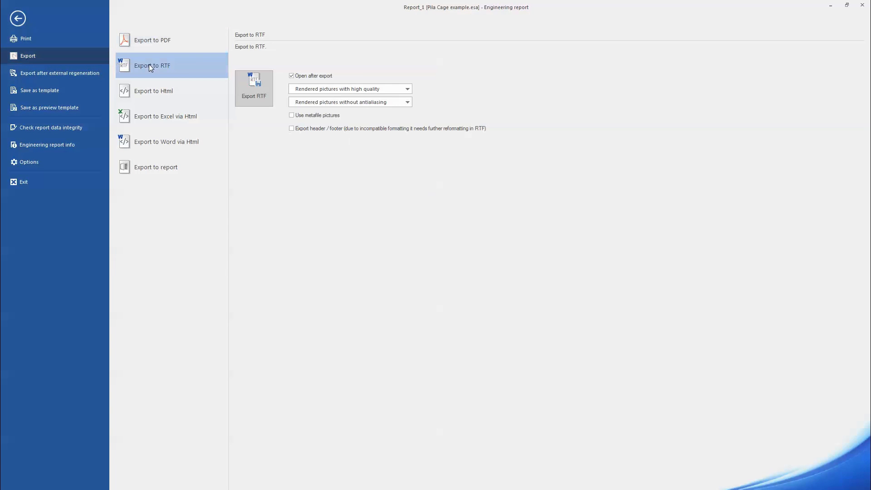
click(268, 99)
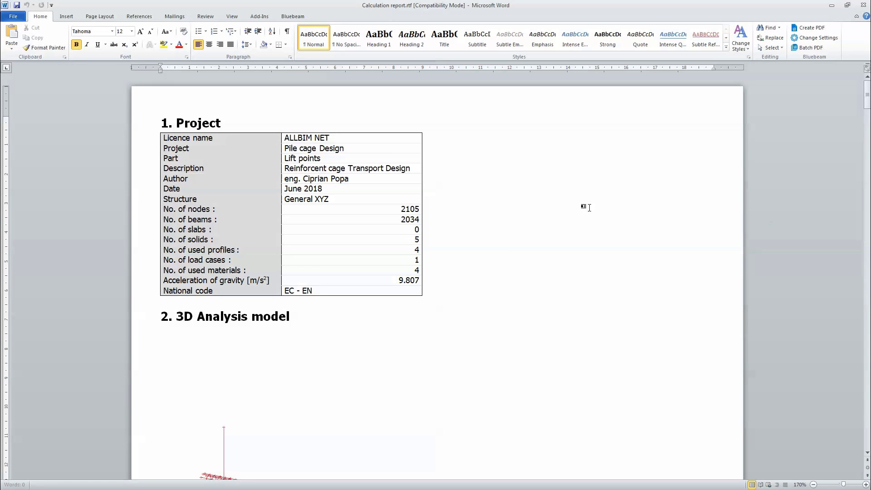
scroll(402, 156, down, 20)
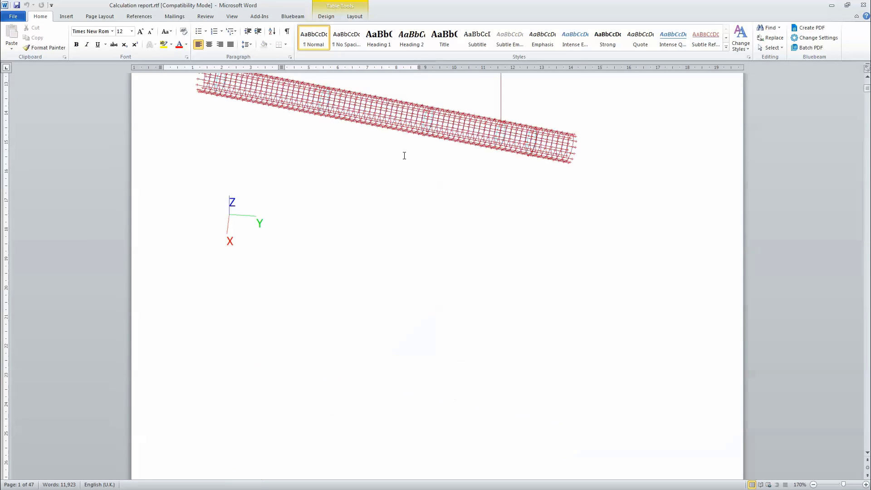
scroll(403, 160, down, 20)
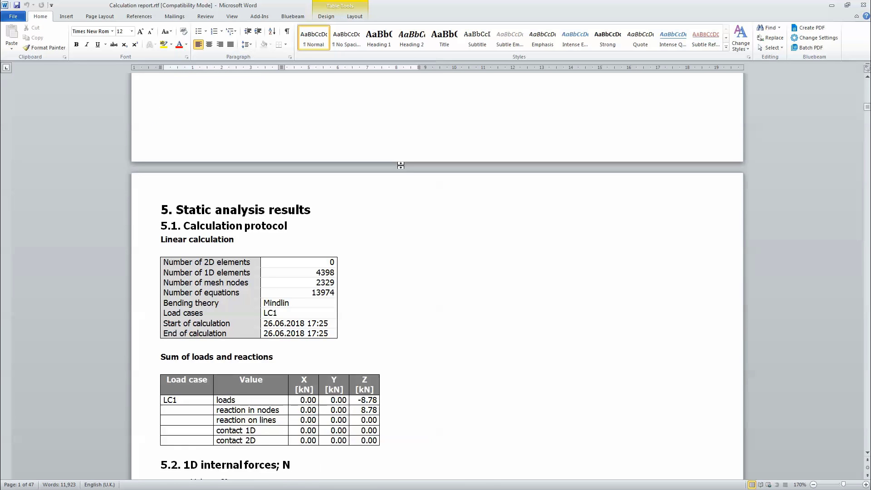
scroll(402, 166, down, 10)
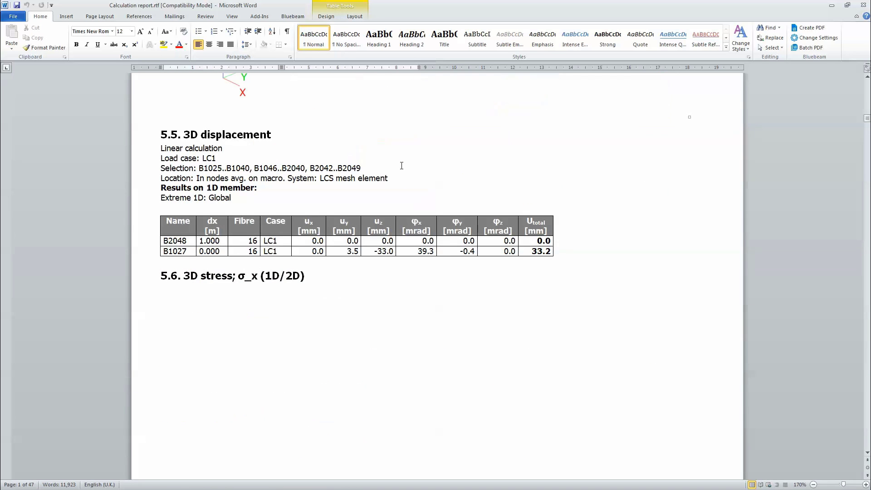
drag(410, 242, 499, 240)
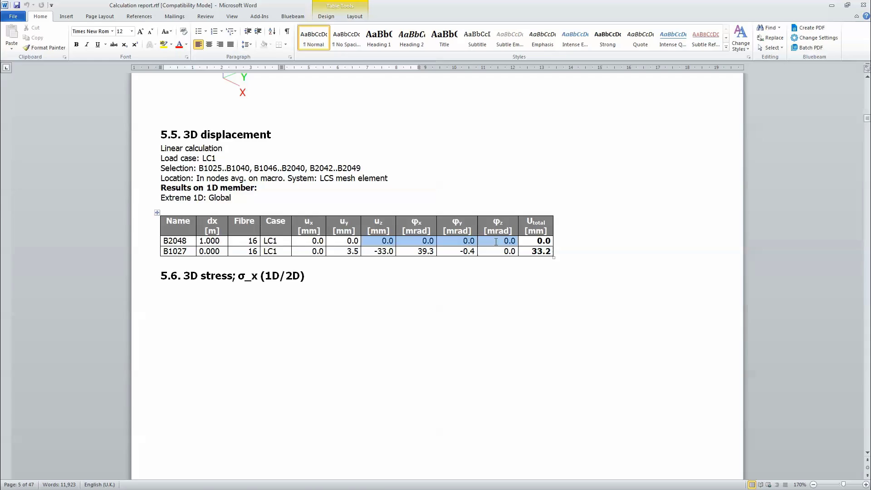
scroll(502, 233, down, 10)
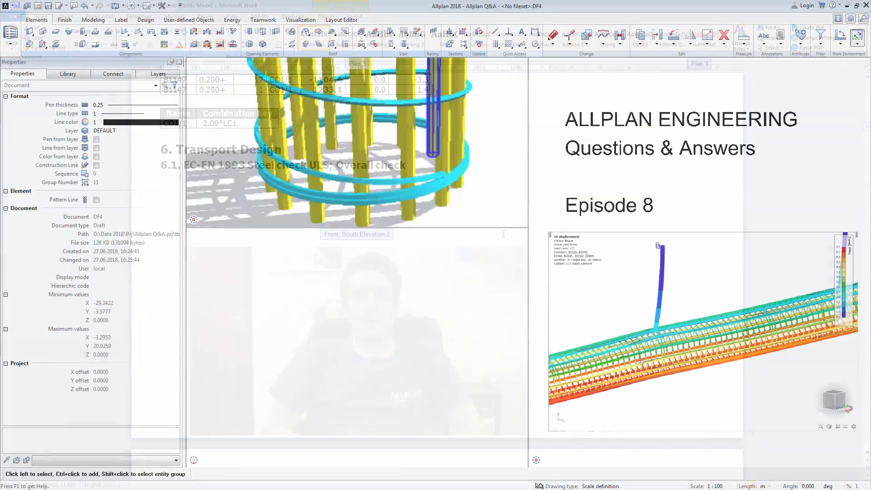